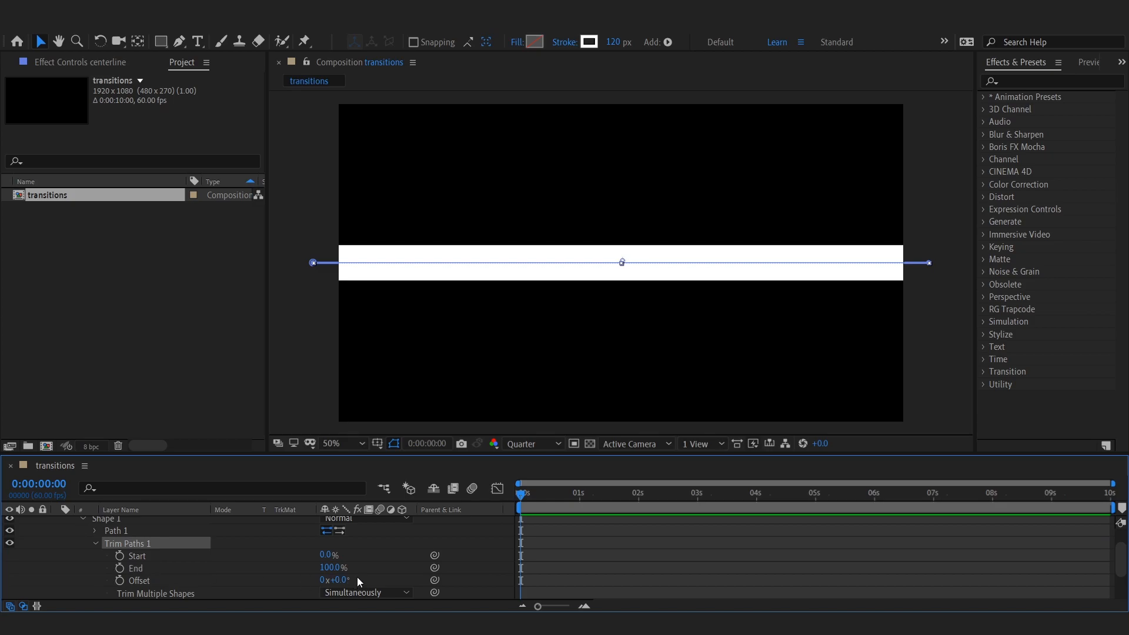
Step: Keyframe the Trim Paths End from 0% at the start to 100% at 1 second
left_click_drag(329, 569, 164, 557)
left_click(120, 568)
left_click(579, 494)
mouse_move(329, 568)
left_mouse_down()
mouse_move(616, 556)
mouse_move(504, 575)
left_mouse_up()
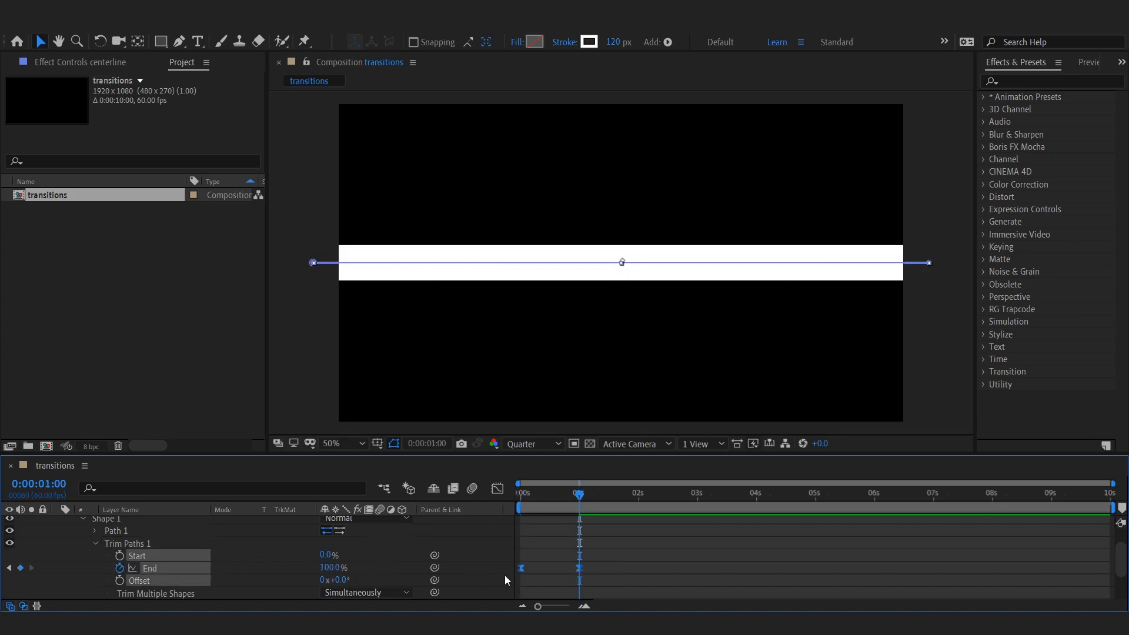
Step: Keyframe the Trim Paths Start from 0% at about 1.5 seconds to 100% at 2.5 seconds
left_click(609, 524)
left_click(609, 498)
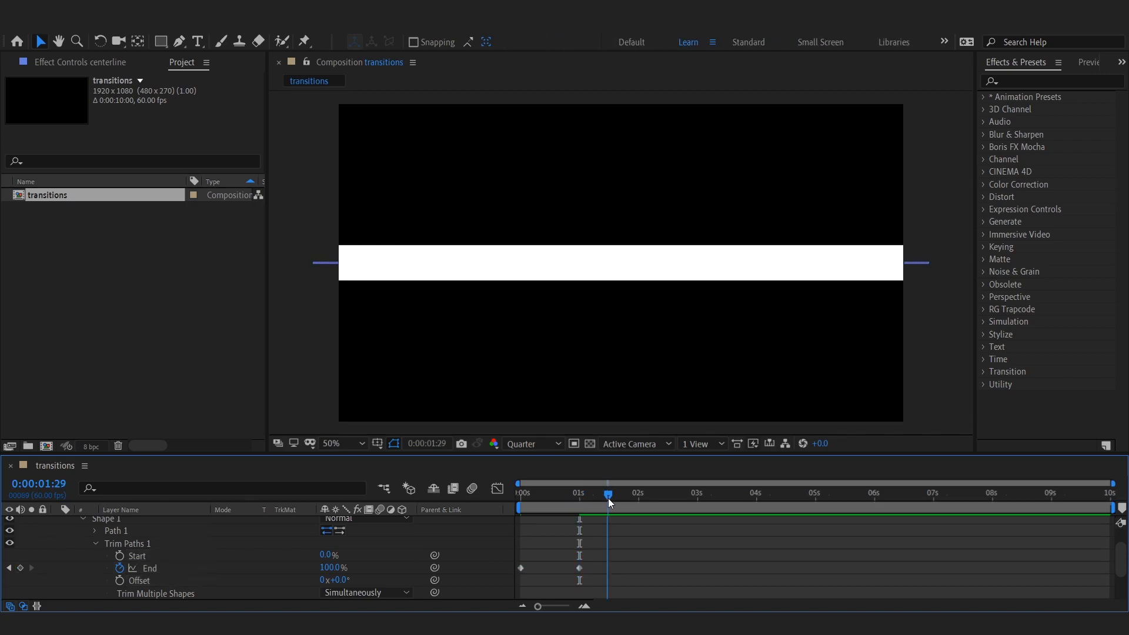
left_click(119, 556)
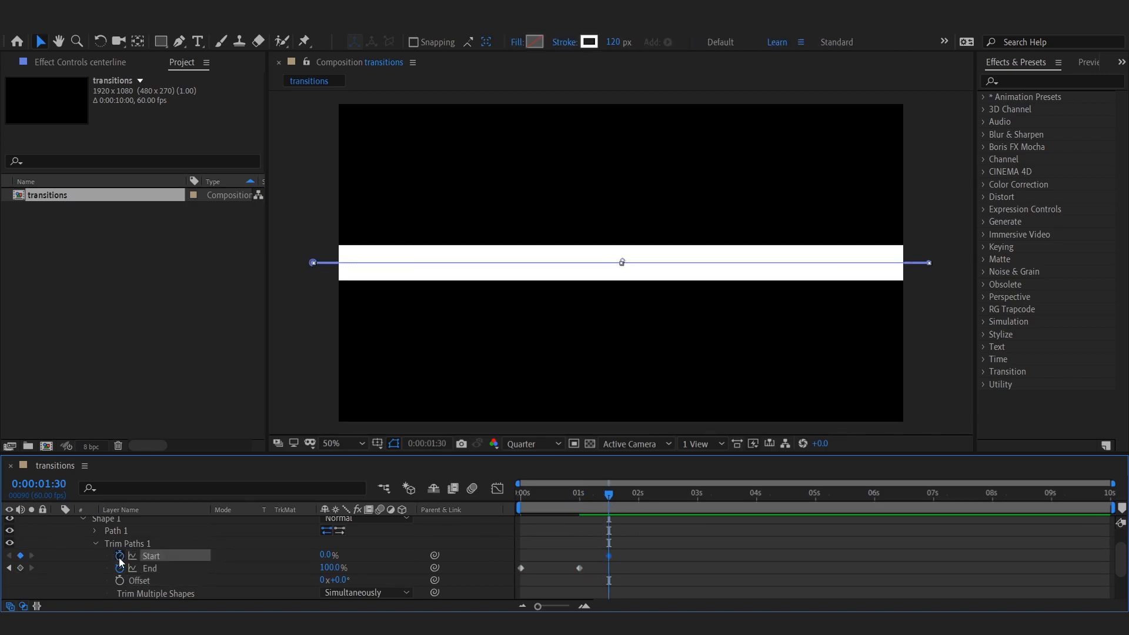
left_click(666, 499)
mouse_move(323, 557)
left_mouse_down()
mouse_move(641, 561)
mouse_move(493, 593)
left_mouse_up()
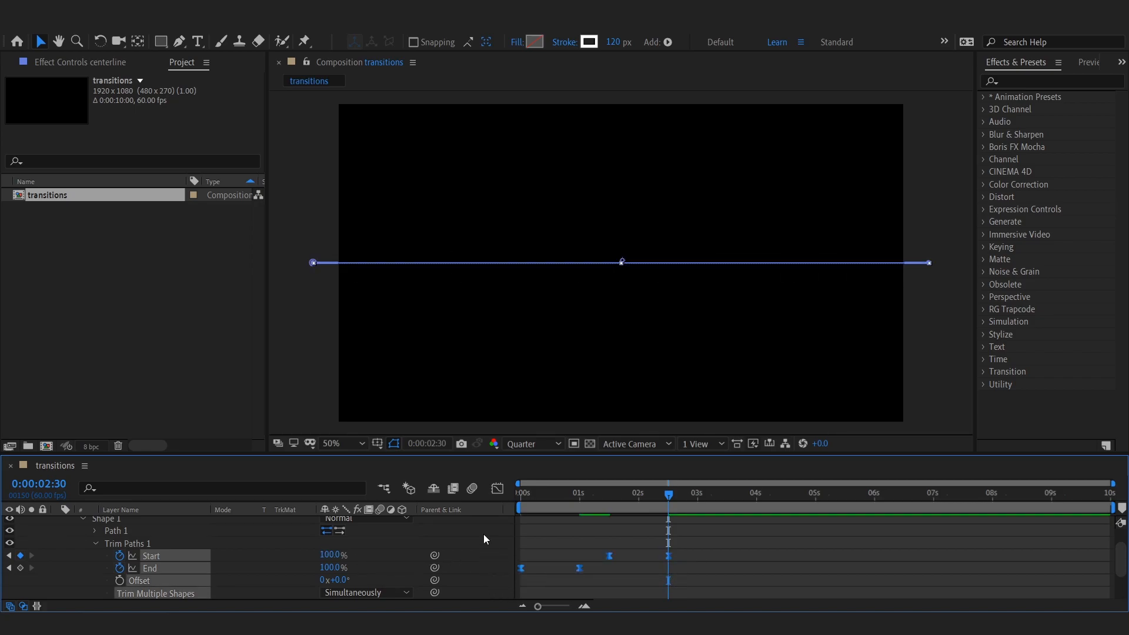
Step: Steepen the speed curves of the End and Start keyframes in the Graph Editor and preview the animation
left_click(502, 494)
left_click(579, 572)
left_click_drag(530, 572, 551, 576)
left_click(609, 572)
left_click_drag(619, 573, 641, 574)
left_click(602, 553)
left_click(521, 496)
key("space")
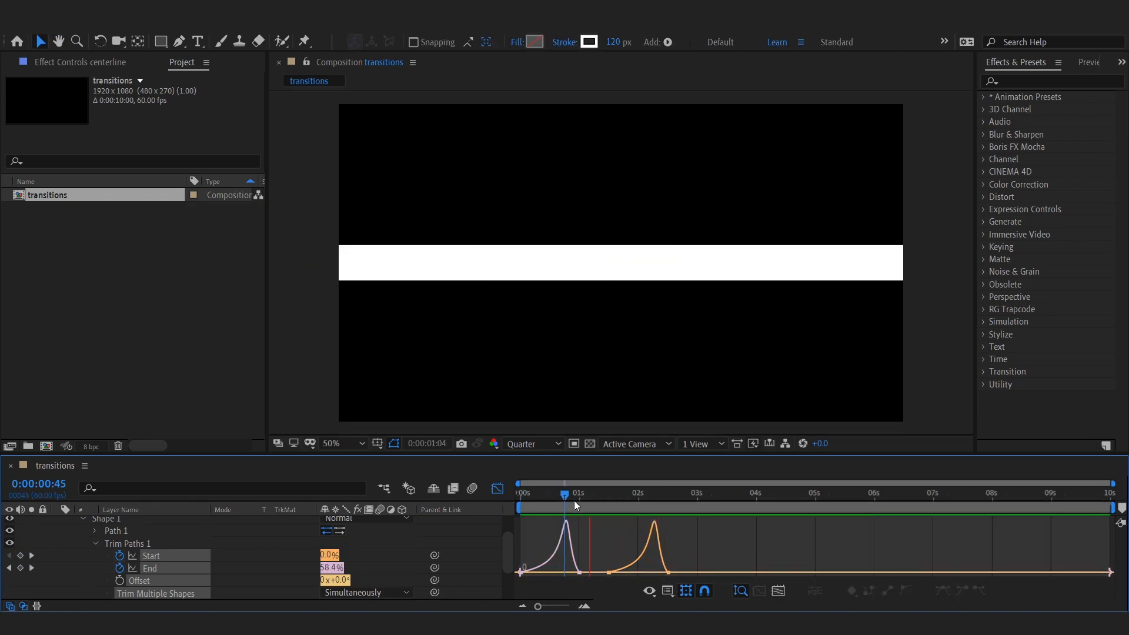
Step: Further adjust the Start and End keyframe speed curves in the Graph Editor
left_click(497, 489)
left_click(496, 488)
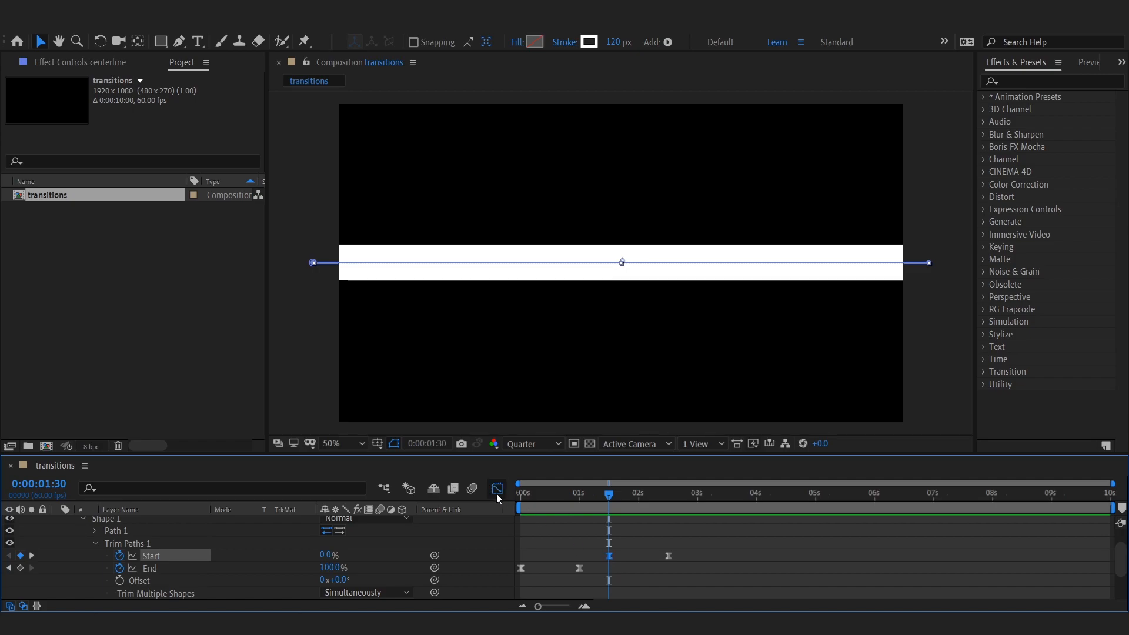
left_click(608, 573)
left_click_drag(640, 573, 642, 574)
left_click(521, 572)
left_click_drag(549, 574, 551, 575)
left_click(497, 489)
left_click(638, 565)
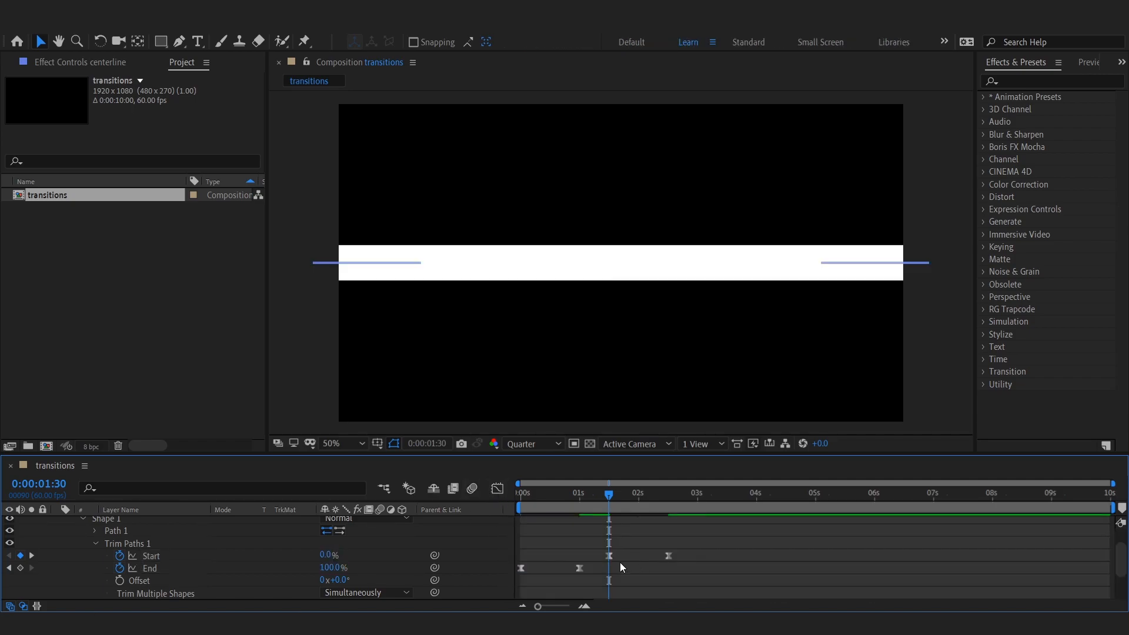
Step: Collapse the centerline layer, duplicate it and rename the copy line
left_click_drag(611, 495, 579, 495)
scroll(114, 555, "up", 2)
left_click(57, 522)
left_click(638, 558)
left_click(140, 521)
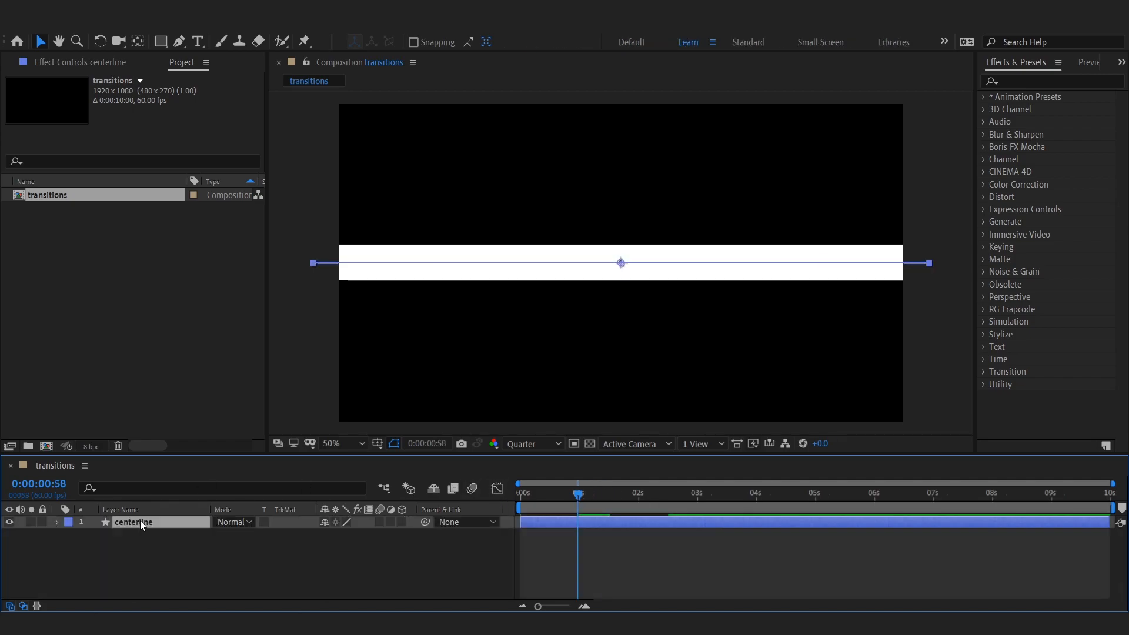
key("ctrl+d")
right_click(136, 521)
left_click(166, 511)
type("line")
key("Return")
Step: Nudge the line layer upward so it sits one stroke width above the centerline
key("shift+Up")
key("shift+Up")
key("shift+Up")
key("shift+Up")
key("shift+Up")
key("shift+Up")
key("shift+Up")
key("shift+Up")
key("shift+Up")
key("shift+Up")
key("shift+Up")
key("shift+Up")
key("Down")
key("Down")
key("Down")
key("Down")
key("Down")
key("Down")
Step: Duplicate the line, move the copy below the centerline in the stack and nudge it downward
key("ctrl+d")
mouse_move(132, 522)
left_mouse_down()
mouse_move(141, 554)
mouse_move(141, 540)
left_mouse_up()
key("shift+Down")
key("shift+Down")
key("shift+Down")
key("shift+Down")
key("shift+Down")
key("shift+Down")
key("shift+Down")
key("shift+Down")
key("shift+Down")
key("shift+Down")
key("shift+Down")
key("shift+Down")
key("shift+Down")
key("shift+Down")
key("shift+Down")
key("shift+Down")
key("shift+Down")
key("shift+Down")
key("shift+Down")
key("shift+Down")
key("Up")
key("Up")
key("Up")
key("Up")
key("Up")
key("Up")
key("Up")
key("Up")
key("Up")
key("Up")
Step: Duplicate the upper line and nudge the copy one more spacing upward
left_click(128, 523, "ctrl")
key("ctrl+d")
left_click(140, 587)
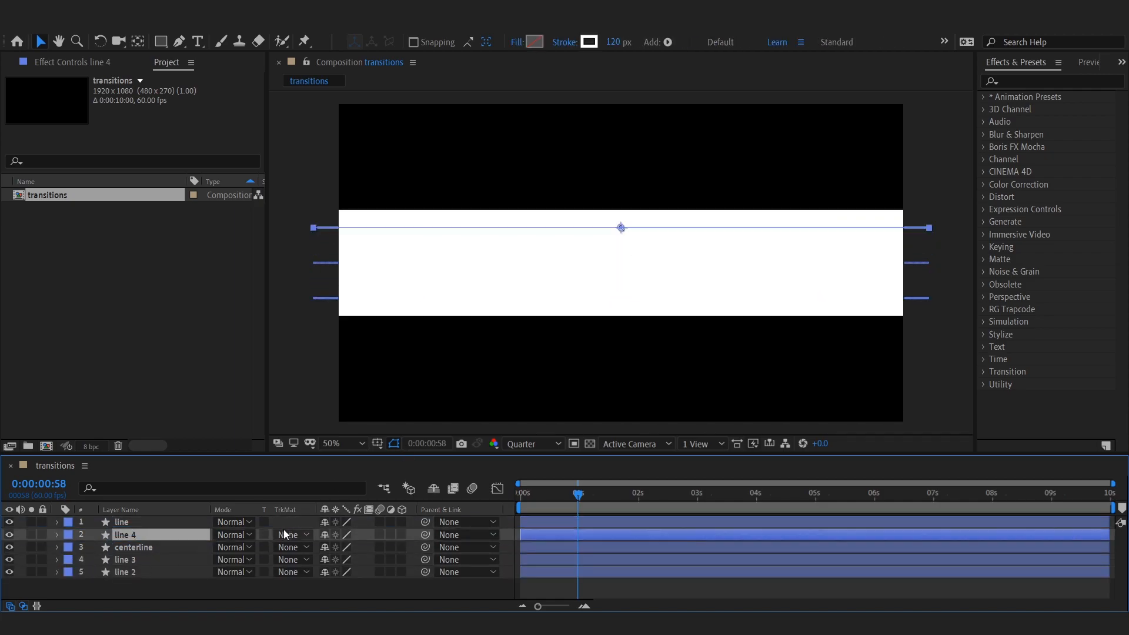
key("shift+Up")
key("shift+Up")
key("shift+Up")
key("shift+Up")
key("shift+Up")
key("shift+Up")
key("shift+Up")
key("shift+Up")
key("shift+Up")
key("shift+Up")
key("shift+Up")
key("shift+Up")
key("shift+Up")
key("Down")
key("Down")
key("Down")
key("Down")
key("Down")
key("Down")
key("Down")
key("Down")
key("Down")
key("Down")
Step: Select the lower line layer and nudge it further downward
left_click(131, 560)
key("shift+Down")
key("shift+Down")
key("shift+Down")
key("shift+Down")
key("shift+Down")
key("shift+Down")
key("shift+Down")
key("shift+Down")
key("shift+Down")
key("shift+Down")
key("shift+Down")
key("shift+Down")
key("shift+Down")
key("Up")
key("Up")
key("Up")
key("Up")
Step: Duplicate the lower line and nudge the copy one spacing further down
key("Up")
key("Up")
key("Up")
key("ctrl+d")
key("shift+Down")
key("shift+Down")
key("shift+Down")
key("shift+Down")
key("shift+Down")
key("shift+Down")
key("shift+Down")
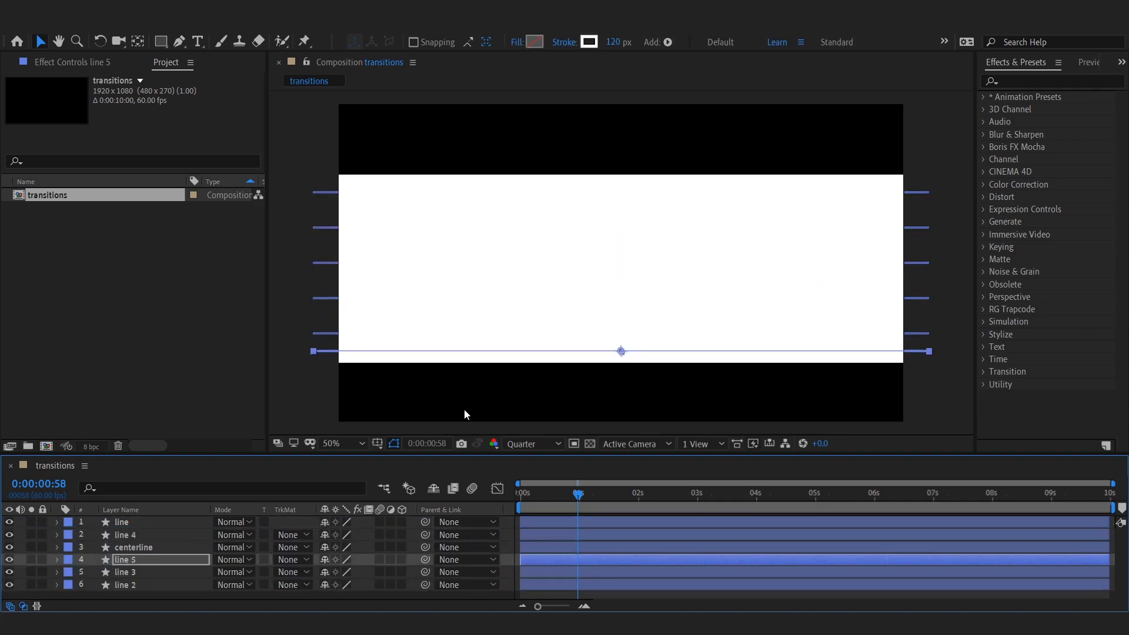
key("Up")
key("Up")
key("Up")
key("Up")
key("Up")
key("Up")
key("Up")
key("Up")
key("Up")
key("Up")
Step: Duplicate an upper line, reorder the copy in the stack and nudge it to a new row near the top
left_click(134, 535)
key("ctrl+d")
left_click_drag(134, 535, 169, 559)
key("shift+Up")
key("shift+Up")
key("shift+Up")
key("shift+Up")
key("shift+Up")
key("shift+Up")
key("shift+Up")
key("Down")
key("Down")
key("Down")
Step: Duplicate another line and nudge the copy upward to fill the next row above
key("Down")
key("Down")
key("Down")
key("Down")
key("Down")
key("Down")
key("Down")
scroll(164, 550, "down", 1)
key("ctrl+d")
key("shift+Up")
key("shift+Up")
key("shift+Up")
key("shift+Up")
key("shift+Up")
key("shift+Up")
key("shift+Up")
key("Down")
key("Down")
key("Down")
key("Down")
key("Down")
key("Down")
key("Down")
key("Down")
key("Down")
key("Down")
Step: Duplicate the line 5 layer and nudge the copy one row lower to cover the frame bottom
scroll(147, 556, "down", 1)
left_click(136, 570)
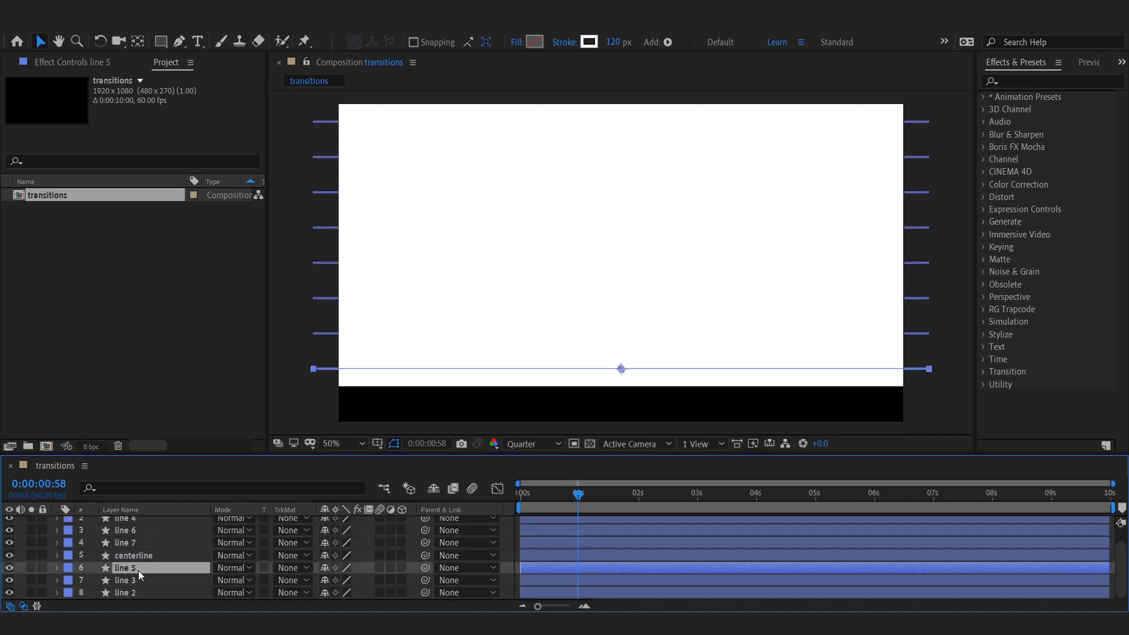
key("ctrl+d")
key("shift+Down")
key("shift+Down")
key("shift+Down")
key("shift+Down")
key("shift+Down")
key("shift+Down")
key("shift+Down")
key("Up")
key("Up")
key("Up")
key("Up")
key("Up")
key("Up")
key("Up")
key("Up")
key("Up")
key("Up")
Step: Move the in-points of the outermost line layers to 0:00:00:10
left_click(284, 333)
mouse_move(564, 499)
left_mouse_down()
mouse_move(531, 508)
mouse_move(559, 507)
left_mouse_up()
left_click(536, 545)
left_click(535, 568, "ctrl")
key("bracketleft")
key("ctrl+z")
scroll(535, 559, "up", 1)
left_click(534, 523)
scroll(534, 569, "down", 2)
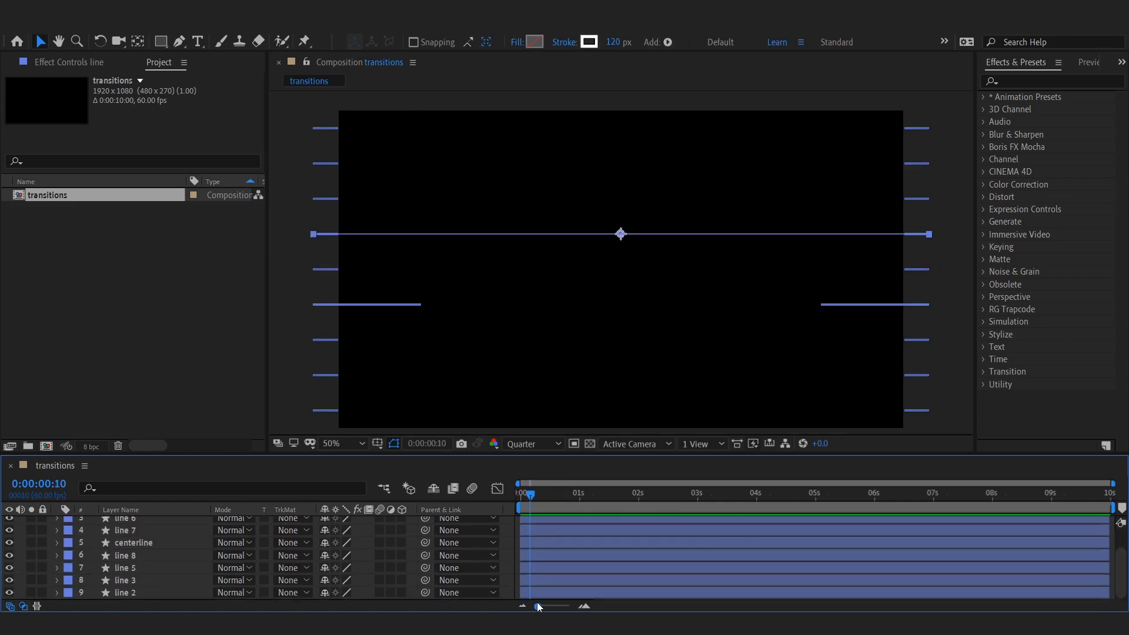
left_click(538, 592, "ctrl")
key("bracketleft")
left_click(549, 583)
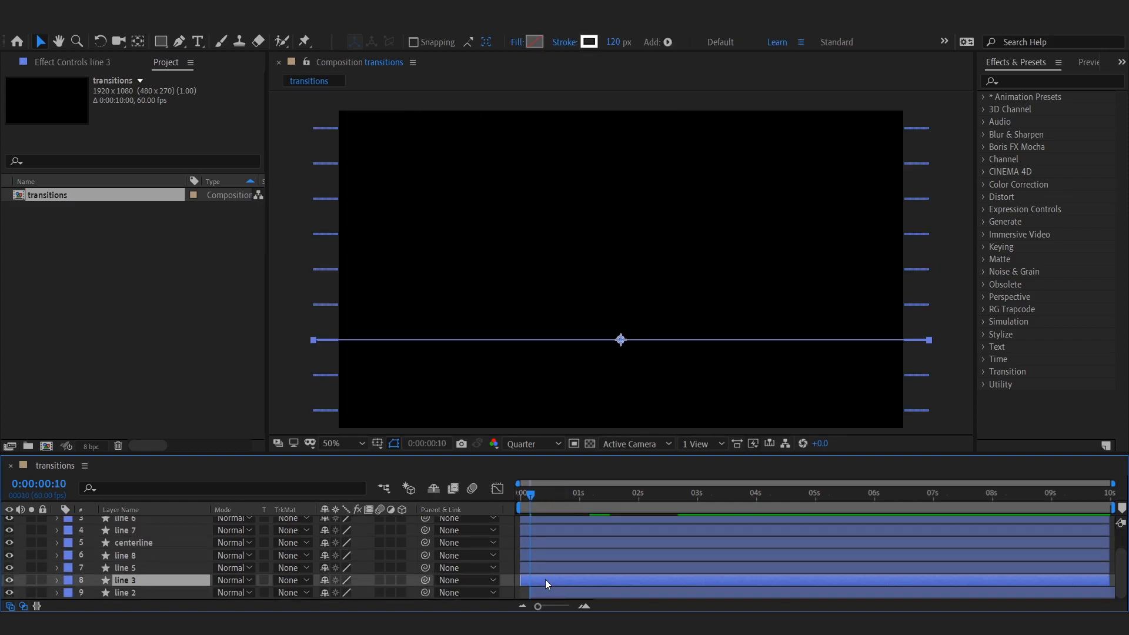
Step: Stagger the start times of the remaining line layers progressively toward the centerline
scroll(544, 559, "up", 2)
left_click(541, 536)
mouse_move(534, 492)
left_mouse_down()
mouse_move(559, 501)
mouse_move(530, 500)
left_mouse_up()
key("bracketleft")
left_click(549, 547)
scroll(549, 559, "down", 2)
left_click(549, 567, "ctrl")
key("bracketleft")
left_click(549, 555)
left_click(549, 529, "ctrl")
key("bracketleft")
Step: Preview the staggered line animation
left_click(908, 414)
key("space")
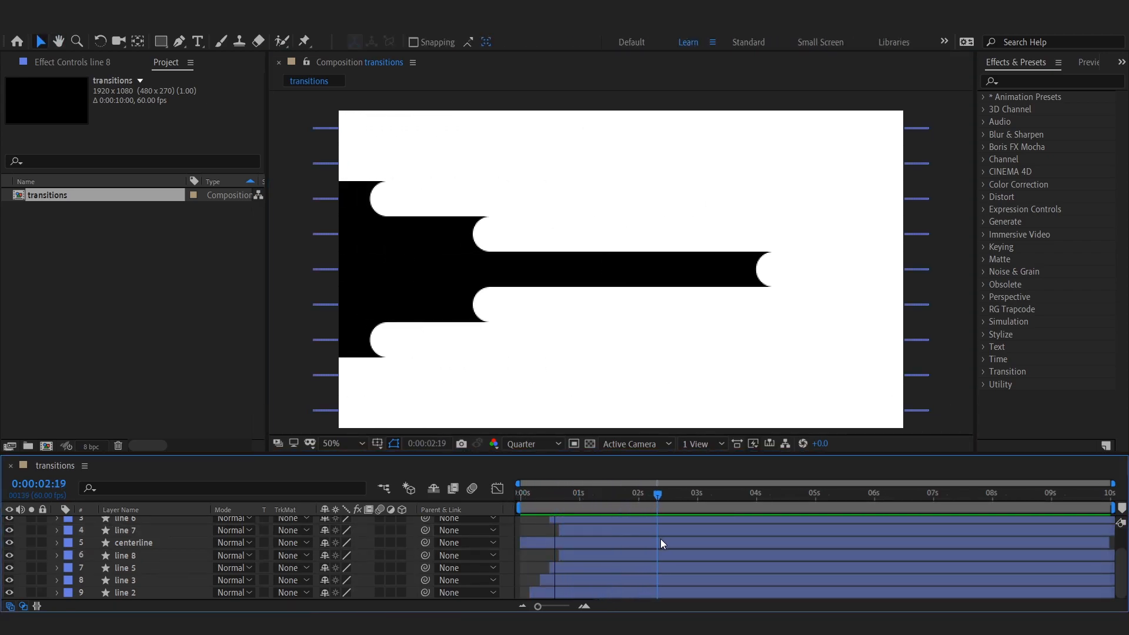
scroll(706, 555, "up", 2)
left_click(634, 501)
left_click_drag(635, 503, 704, 515)
Step: Pre-compose all line layers into a composition named lines and duplicate the precomp layer
left_click(131, 522)
scroll(131, 564, "down", 2)
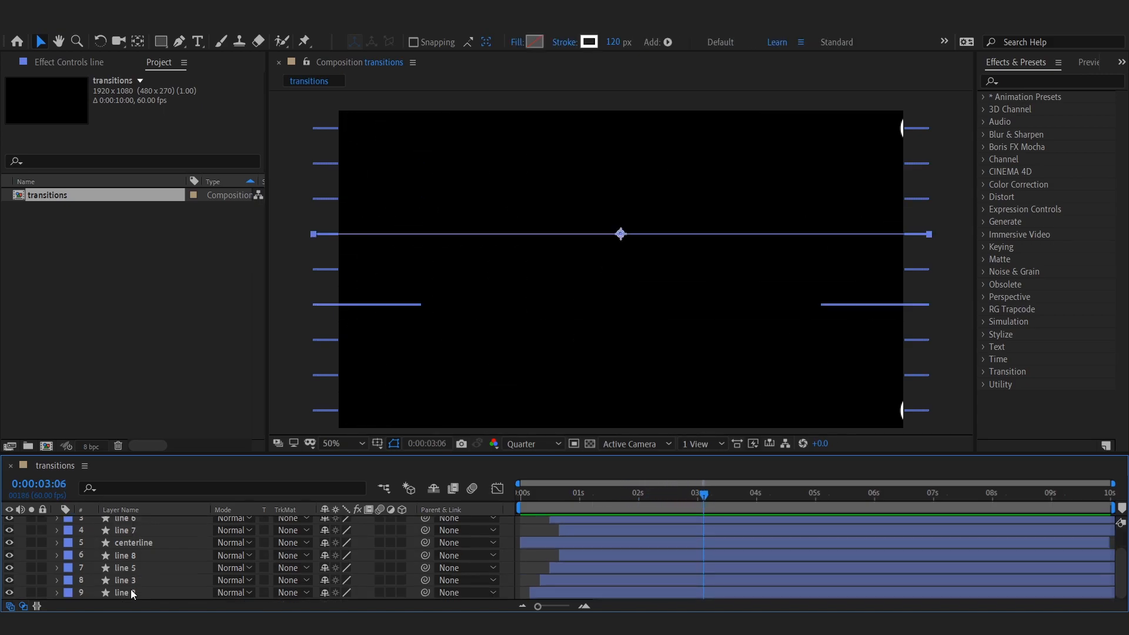
left_click(130, 590, "shift")
right_click(133, 594)
left_click(246, 539)
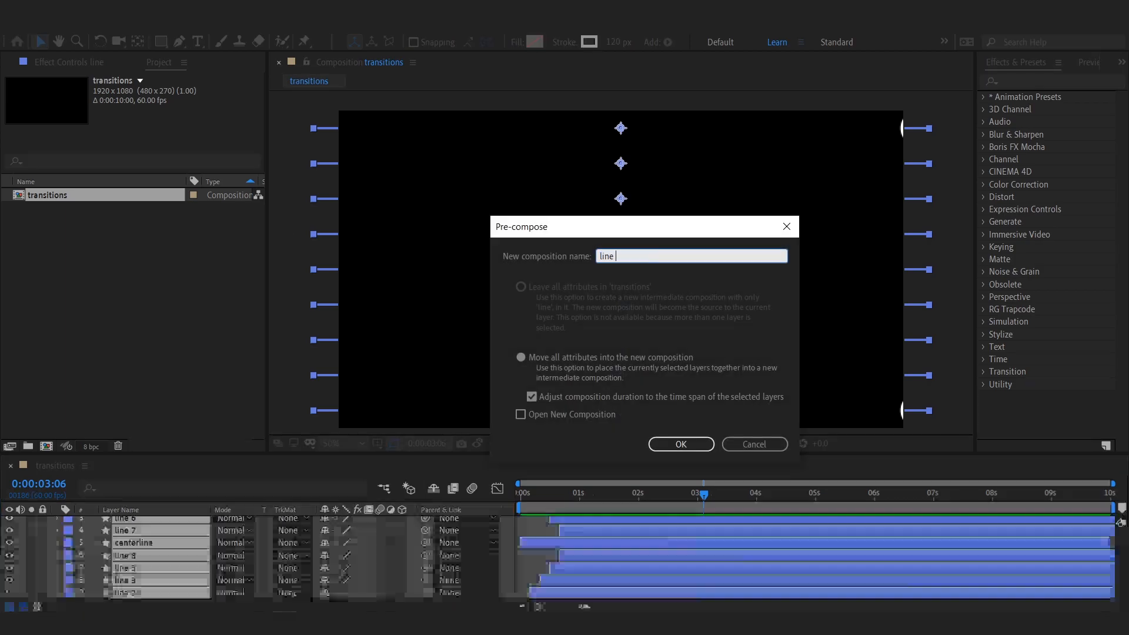
key("Return")
left_click_drag(541, 492, 590, 494)
key("ctrl+d")
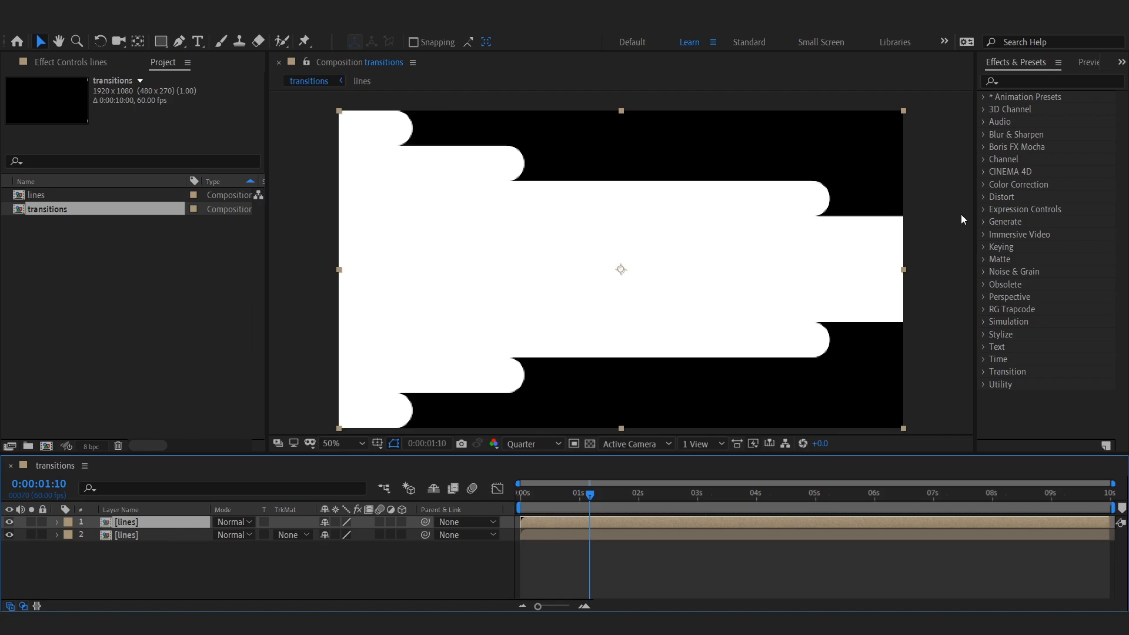
Step: Search for the Fill effect and apply it to the top lines layer
left_click(1064, 82)
type("fill")
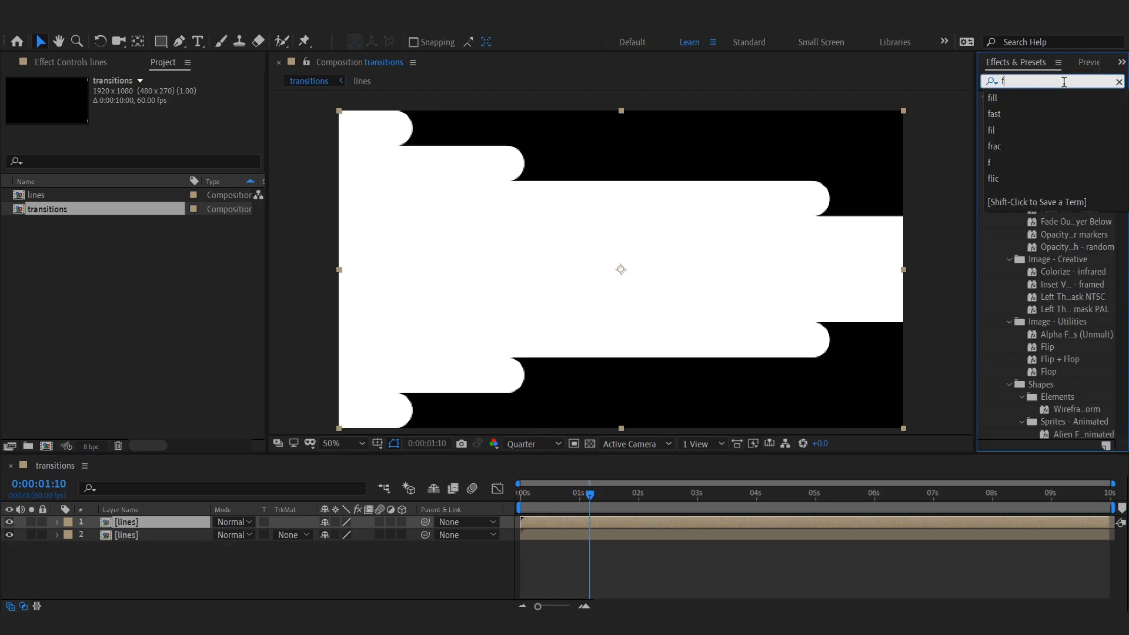
left_click(1031, 187)
double_click(1030, 186)
left_click(153, 131)
left_click(290, 465)
left_click(403, 302)
Step: Hide the top lines layer and select the second lines layer
left_click(531, 496)
left_click_drag(526, 504, 609, 527)
left_click(9, 522)
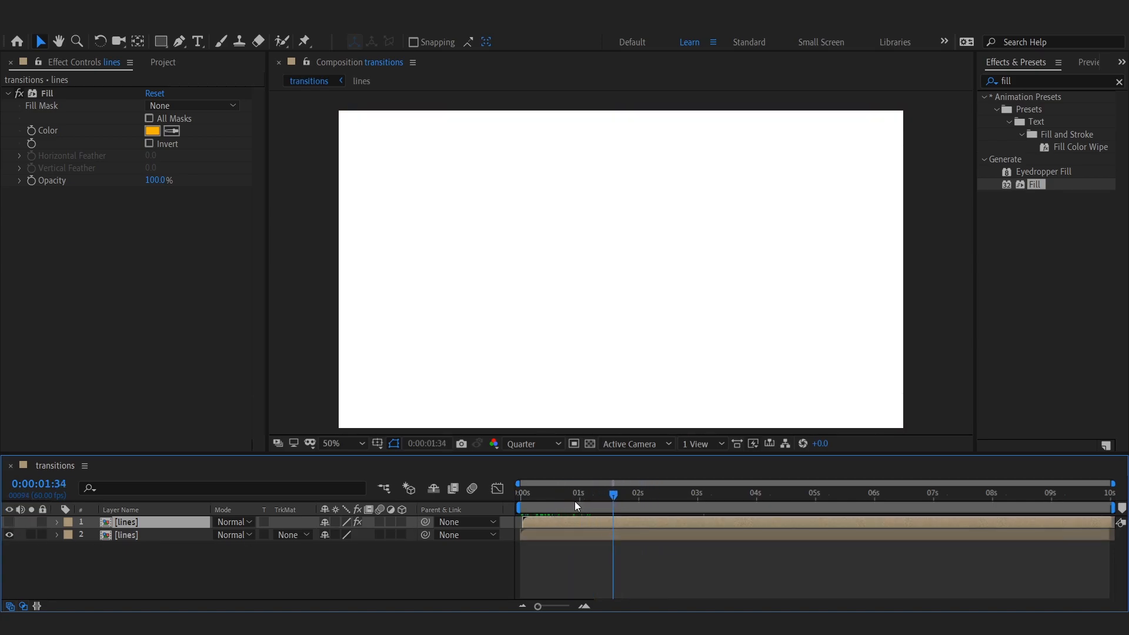
left_click_drag(574, 501, 629, 510)
left_click(624, 536)
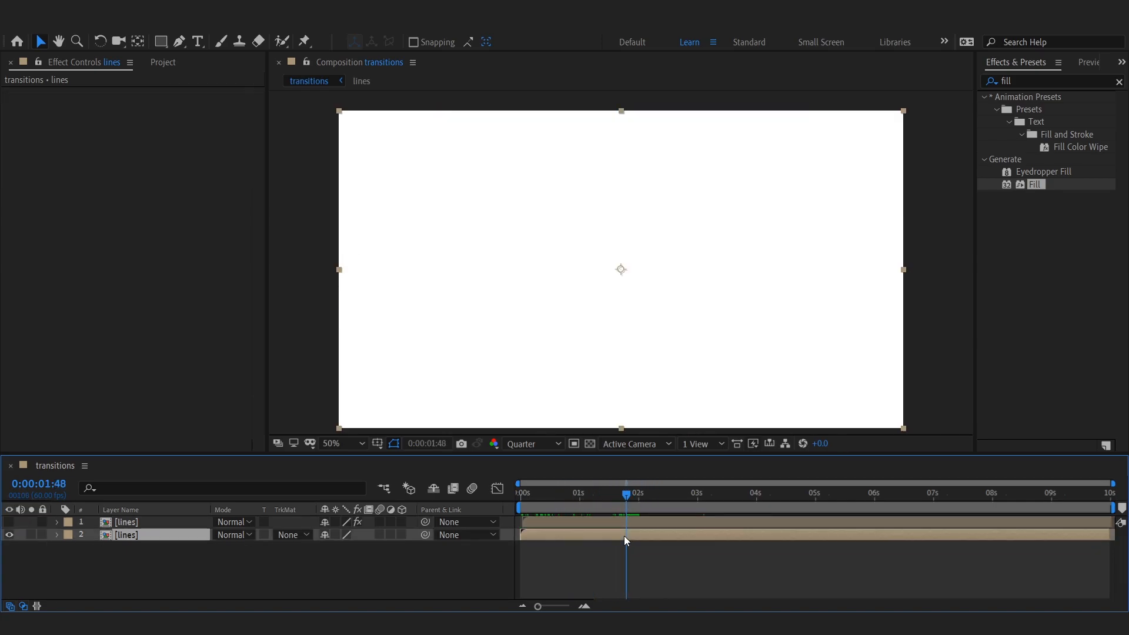
Step: Duplicate the second lines layer
left_click(113, 26)
mouse_move(91, 34)
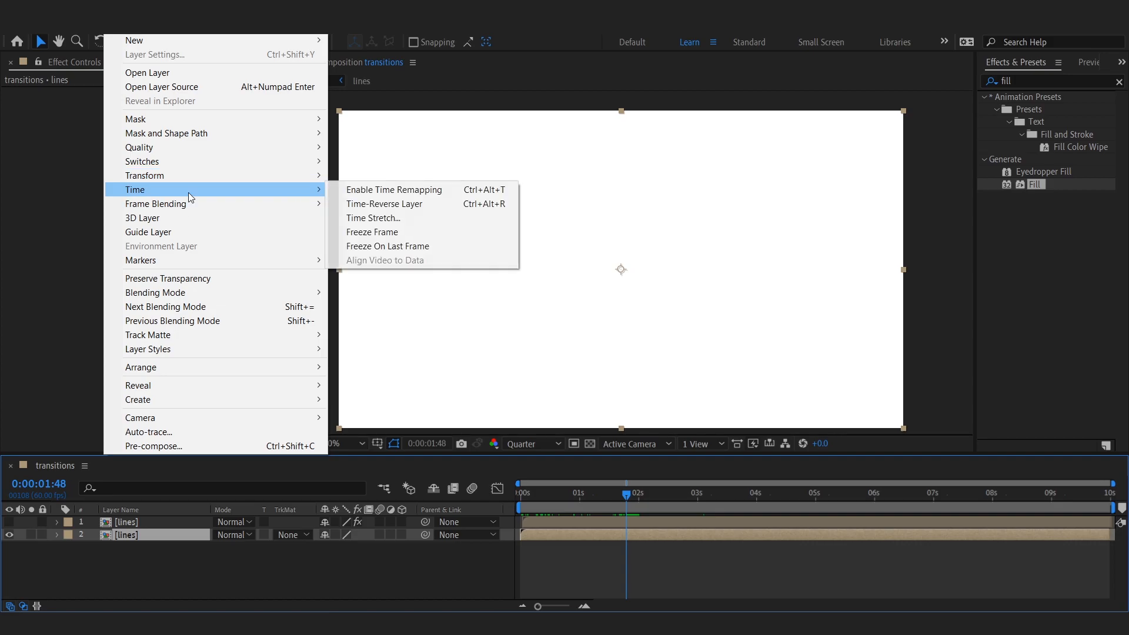
left_click(149, 535)
key("ctrl+d")
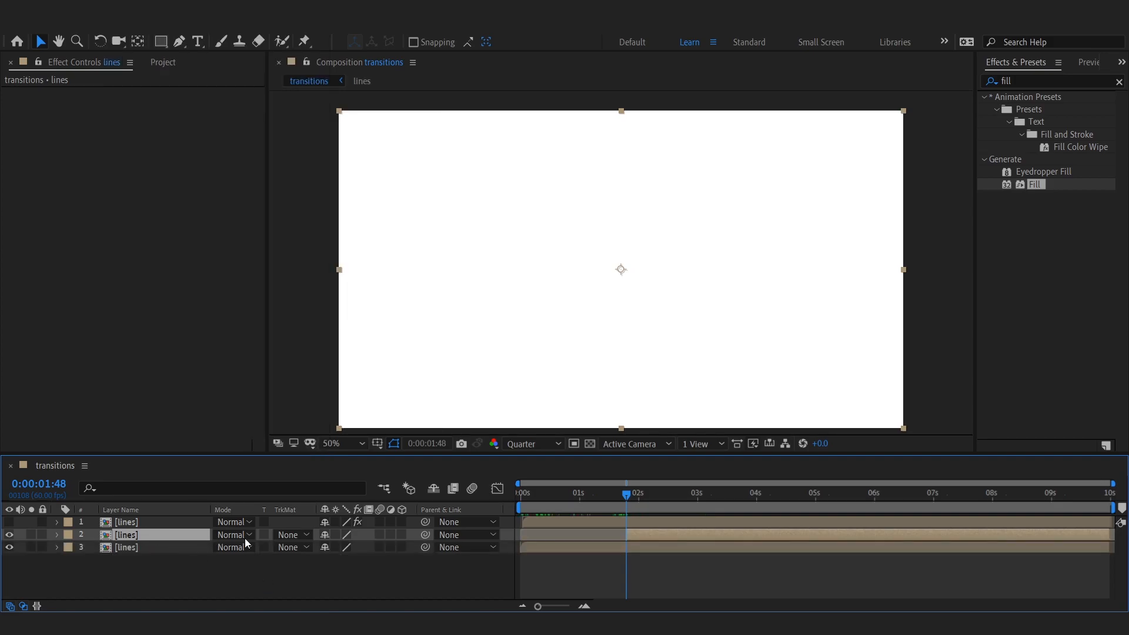
left_click(616, 548)
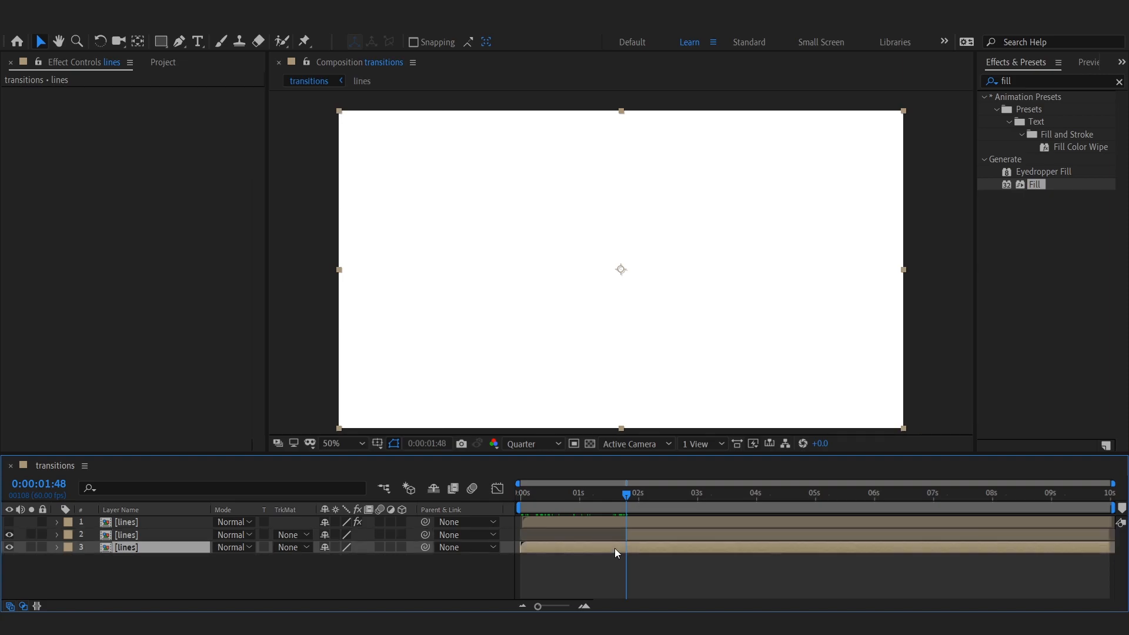
Step: Trim the duplicated lines layer's end at the current time and shift the layers' timing in the timeline
key("alt+]")
left_click(616, 567)
left_click_drag(627, 495, 695, 516)
left_click(10, 522)
left_click_drag(668, 533, 548, 502)
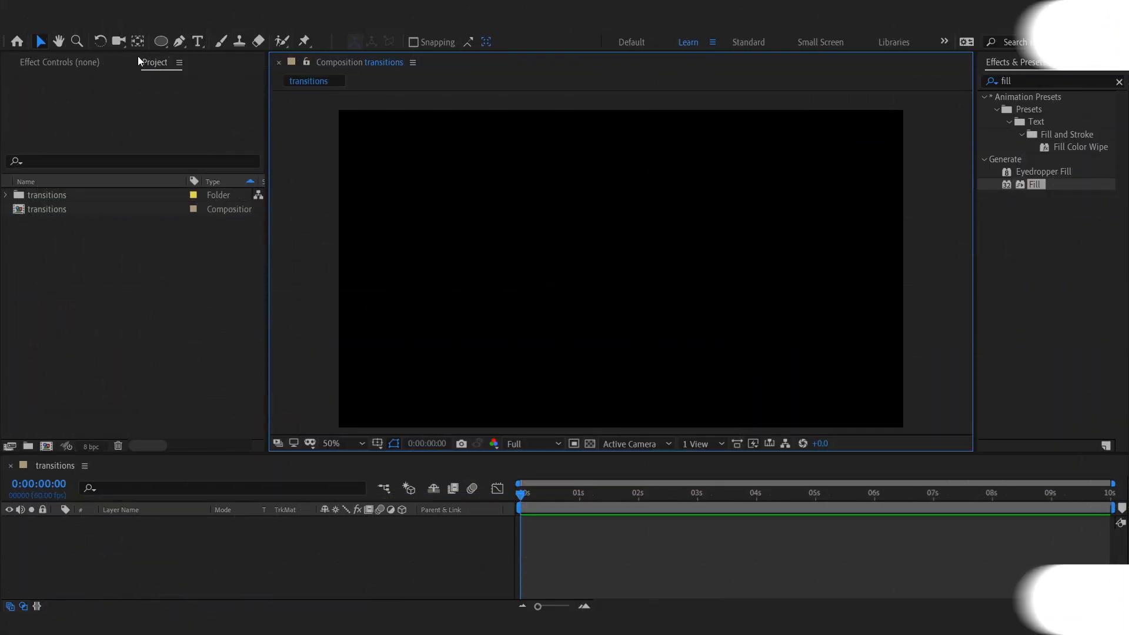
Step: Draw a small stroked circle at the composition's centre with the Ellipse tool
key("q")
mouse_move(621, 269)
left_mouse_down()
mouse_move(629, 305)
mouse_move(653, 301)
left_mouse_up()
key("v")
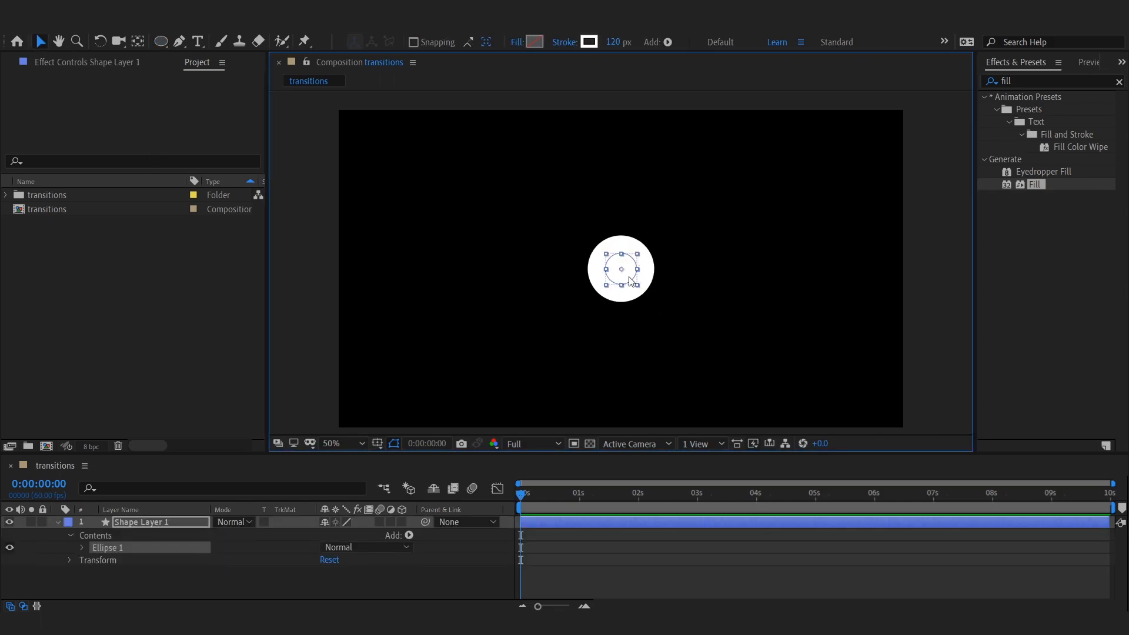
Step: Rename the shape layer as circle
key("Return")
type("circle")
key("Return")
Step: Set the circle's stroke width to 100 px in the ellipse's contents
left_click(82, 547)
left_click(96, 560)
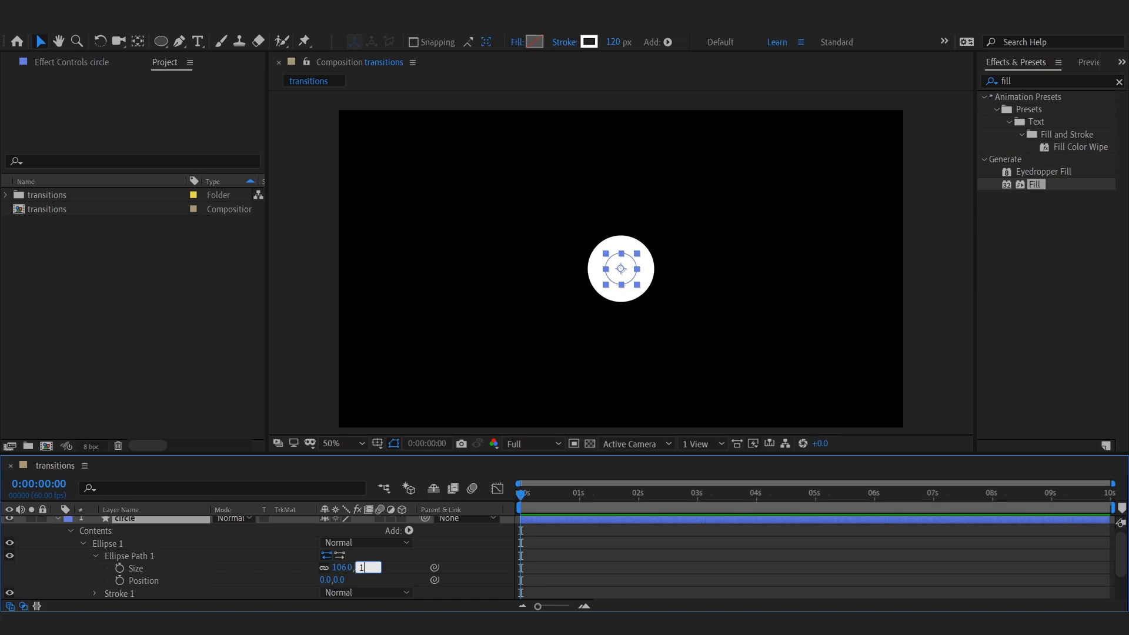
key("Return")
left_click(83, 544)
left_click(82, 548)
left_click(95, 535)
left_click(96, 555)
scroll(106, 556, "down", 3)
left_click(329, 572)
type("100")
key("Return")
scroll(101, 542, "up", 3)
left_click(96, 572)
left_click(101, 548)
left_click(83, 547)
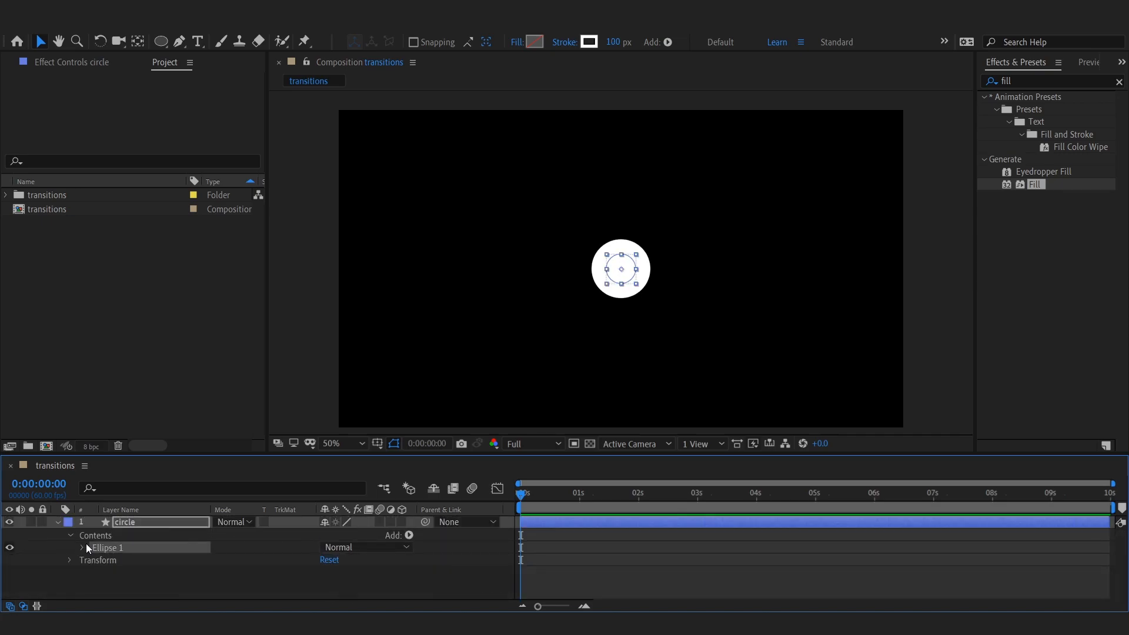
Step: Add Trim Paths to the circle layer's contents
left_click(97, 535)
left_click(409, 535)
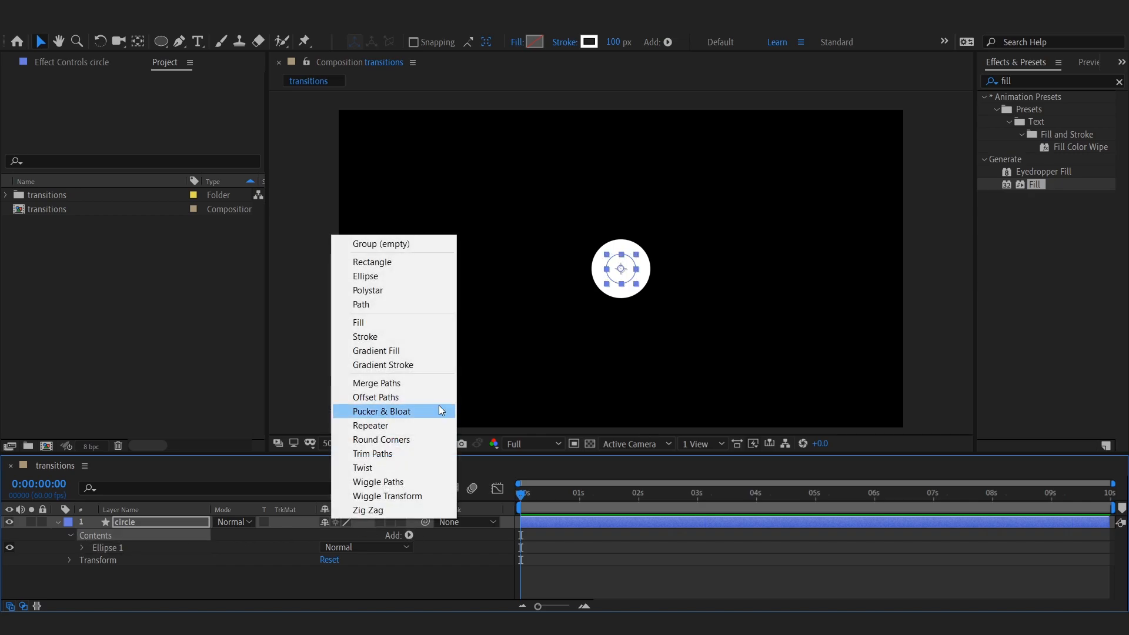
left_click(361, 457)
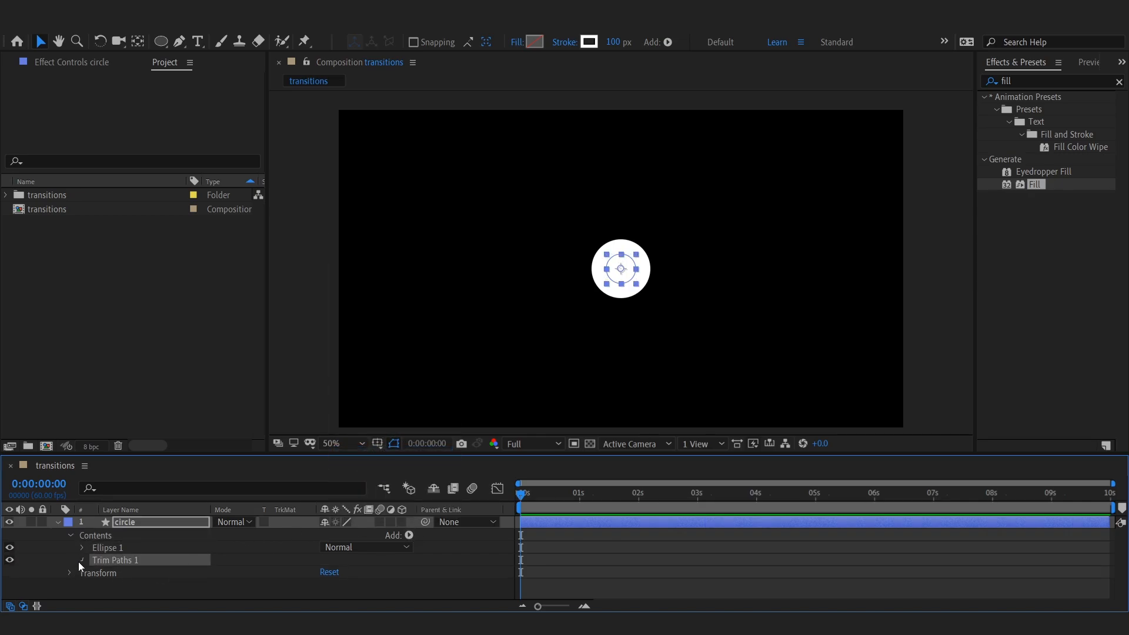
Step: Animate the Trim Paths End from 0% to 100% over about one second
left_click(81, 561)
left_click(107, 570)
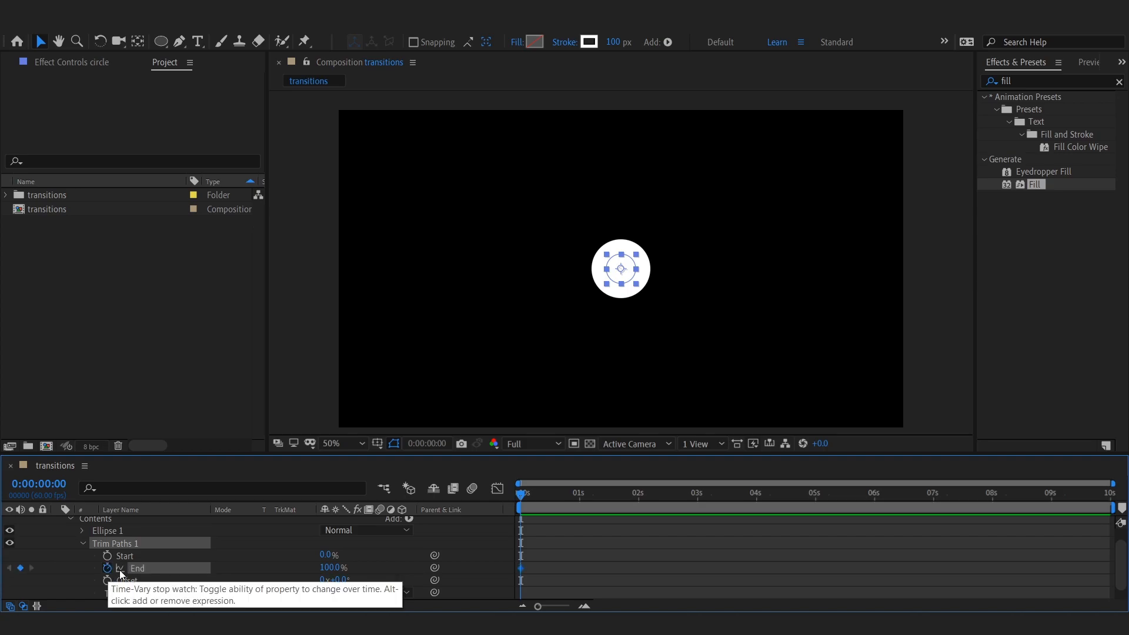
left_click_drag(333, 568, 182, 556)
left_click(577, 499)
left_click_drag(330, 569, 436, 559)
left_click_drag(582, 497, 609, 497)
key("Left")
key("Left")
key("Left")
key("Left")
key("Left")
key("Left")
key("Left")
key("Left")
key("Left")
key("Left")
key("Left")
key("Left")
key("Left")
key("Left")
key("Left")
key("Left")
key("Left")
key("Left")
key("Left")
key("Left")
key("Right")
key("Right")
key("Right")
key("Right")
key("Right")
key("Right")
key("Right")
key("Right")
key("Right")
key("Right")
key("Right")
key("Right")
key("Right")
key("Right")
key("Right")
key("Right")
key("Right")
key("Right")
key("Right")
key("Right")
Step: Keyframe the Trim Paths Start from 0% to 100% and apply Easy Ease to all keyframes
left_click(107, 556)
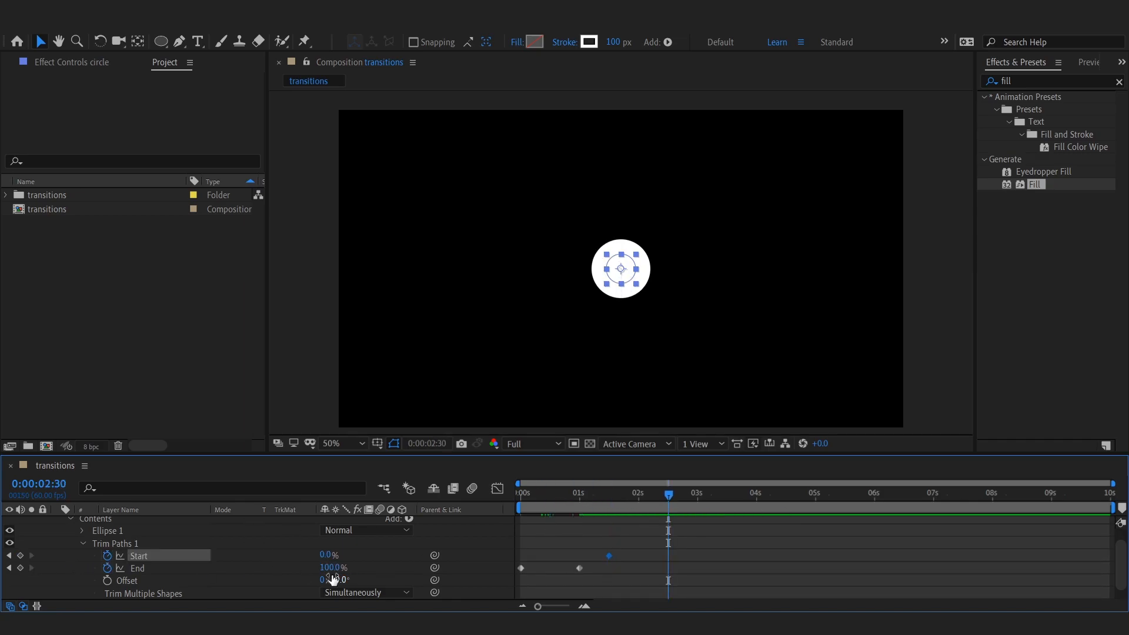
left_click_drag(329, 556, 412, 557)
left_click_drag(698, 550, 559, 577)
key("F9")
Step: Steepen the keyframes' speed curve in the Graph Editor
left_click(497, 488)
left_click_drag(669, 572, 645, 579)
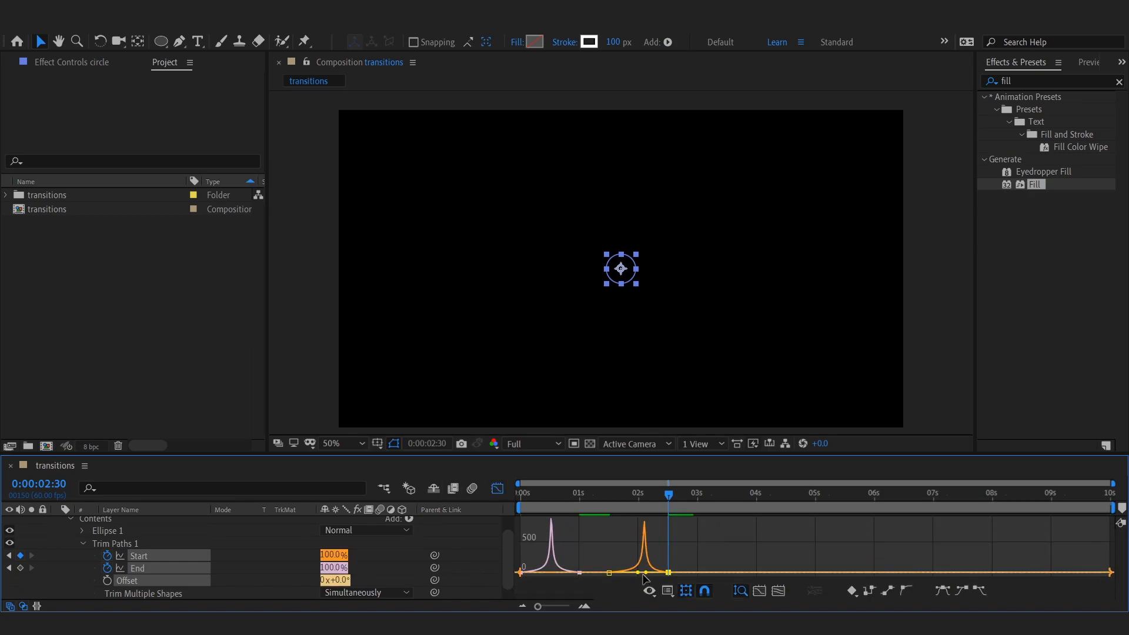
left_click(497, 489)
Step: Preview the circle animation from the beginning
left_click(662, 555)
key("Home")
key("space")
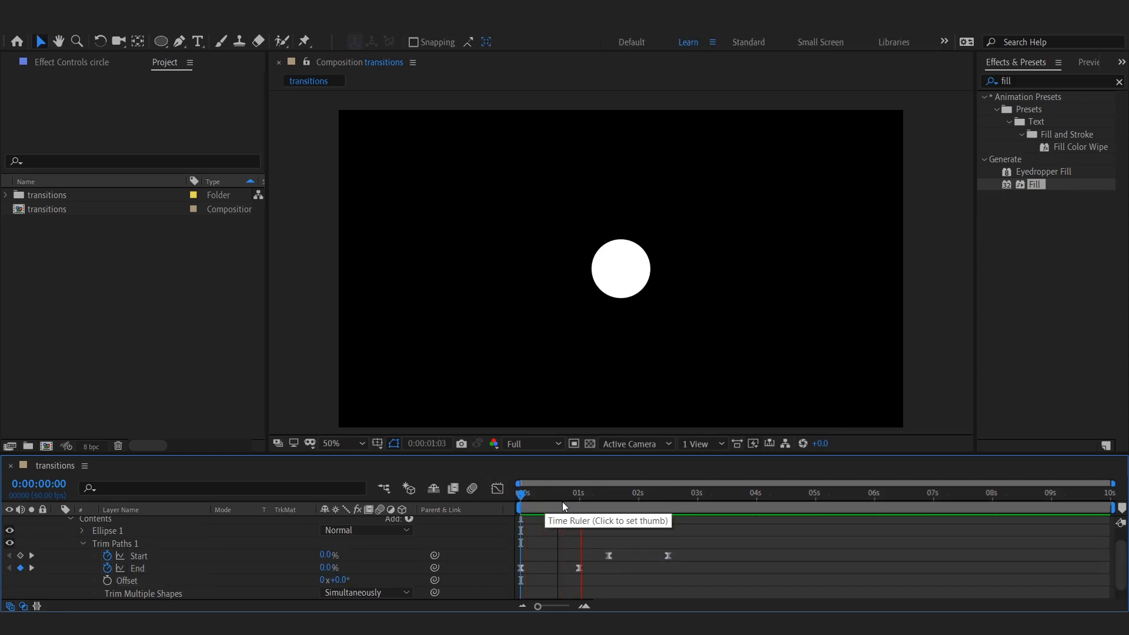
left_click(642, 509)
scroll(71, 547, "up", 1)
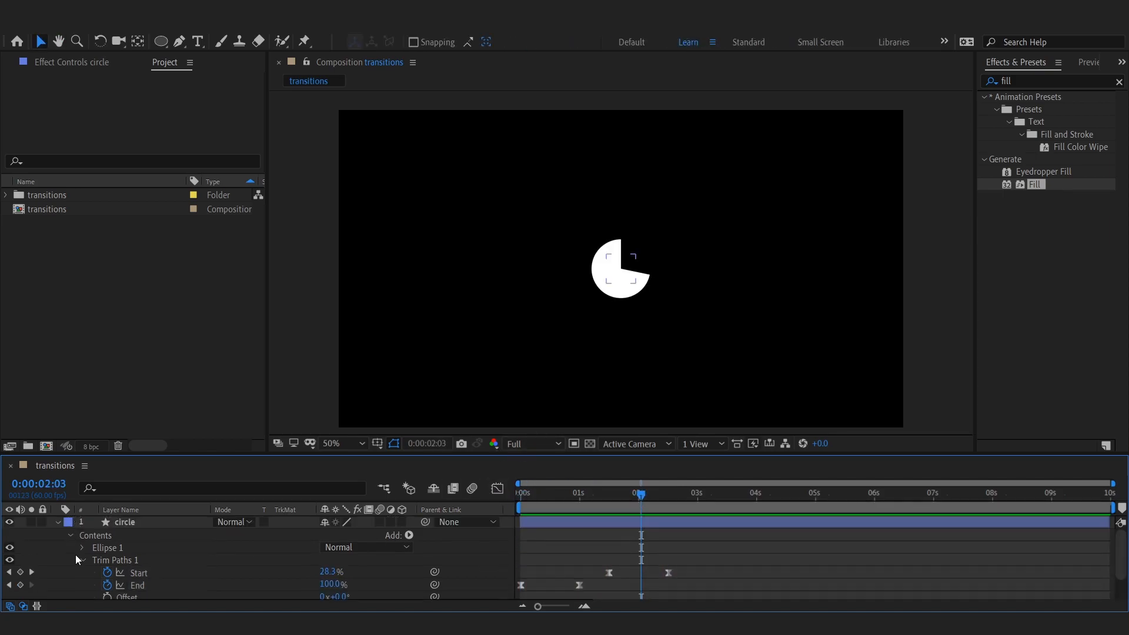
Step: Duplicate the circle layer and set the copy's ellipse size to 300
left_click(83, 559)
left_click(136, 521)
key("ctrl+d")
left_click(57, 522)
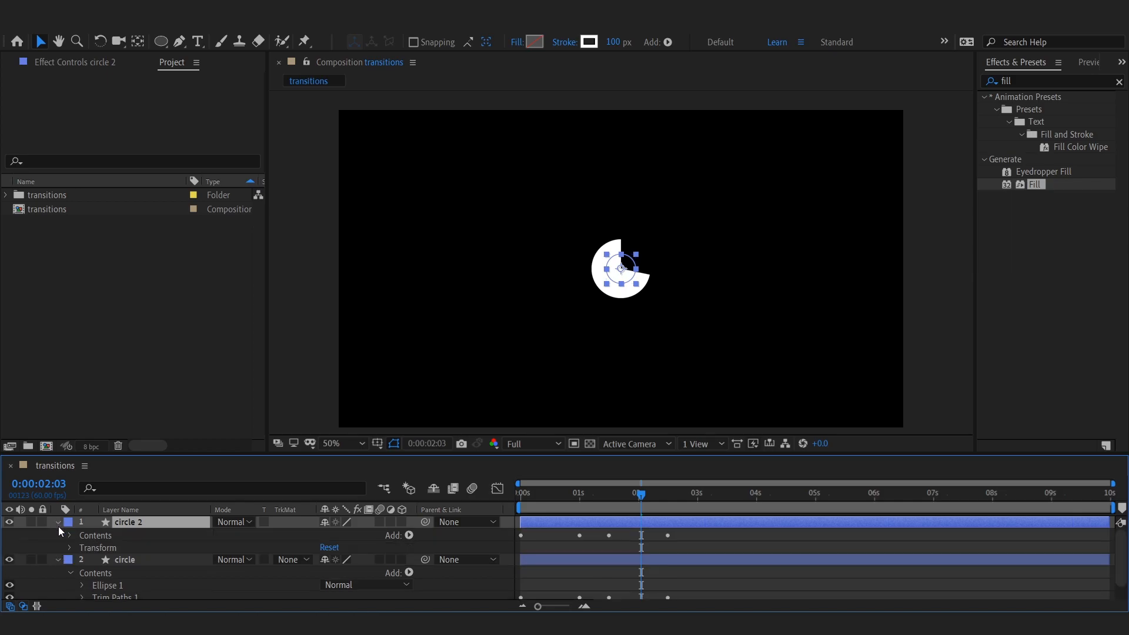
left_click(70, 535)
left_click(81, 548)
left_click(96, 556)
left_click_drag(341, 568, 381, 568)
left_click_drag(640, 499, 577, 498)
left_click_drag(366, 568, 454, 559)
left_click(344, 568)
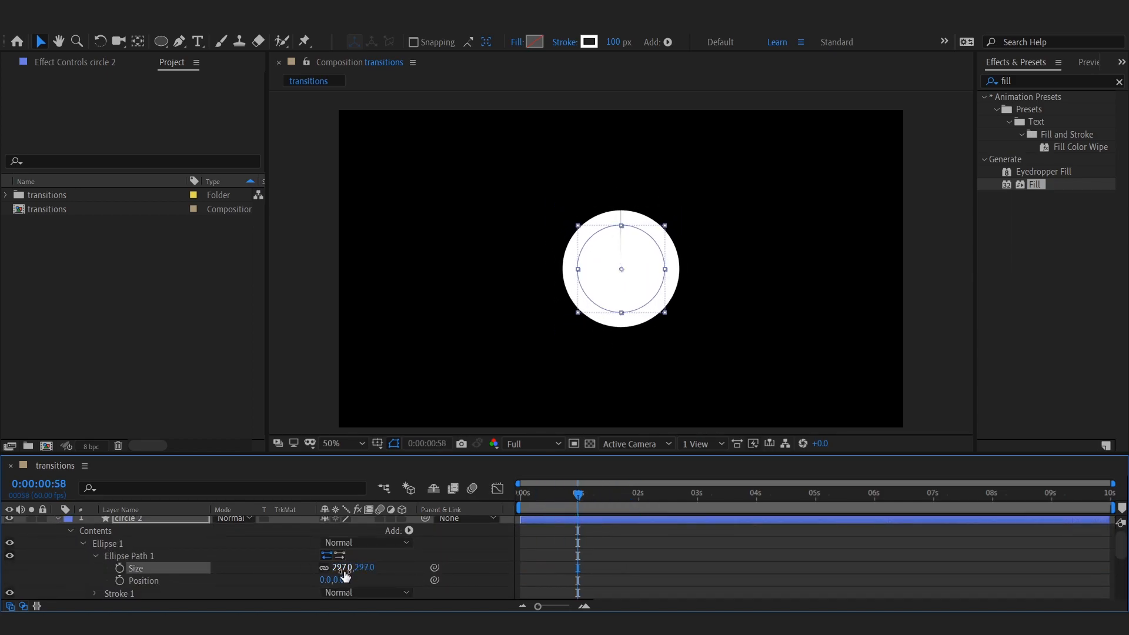
type("300")
key("Return")
Step: Undo the last change and set the duplicated circle's ellipse size to 480
left_click(500, 365)
scroll(654, 288, "up", 1)
key("ctrl+z")
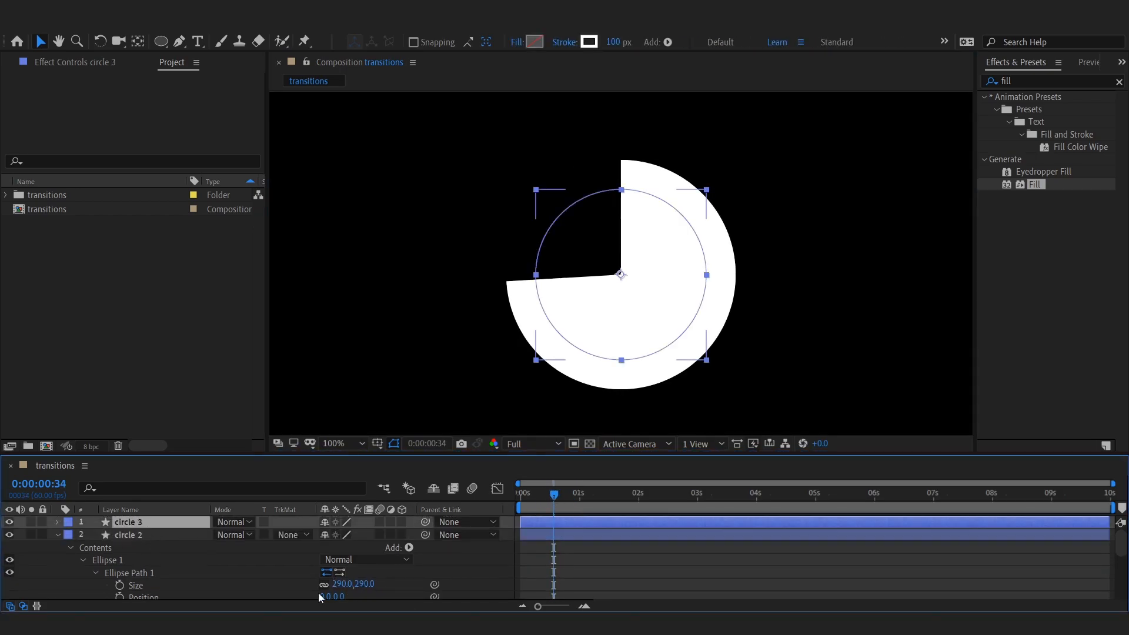
left_click(346, 584)
key("Return")
key("ctrl+z")
left_click(345, 584)
type("480")
key("Return")
Step: Duplicate the circle layer twice more, entering 670+190 as the larger copy's ellipse size
left_click(132, 535)
key("ctrl+d")
type("90")
key("Return")
left_click(169, 547)
key("ctrl+d")
scroll(235, 564, "down", 1)
left_click(346, 572)
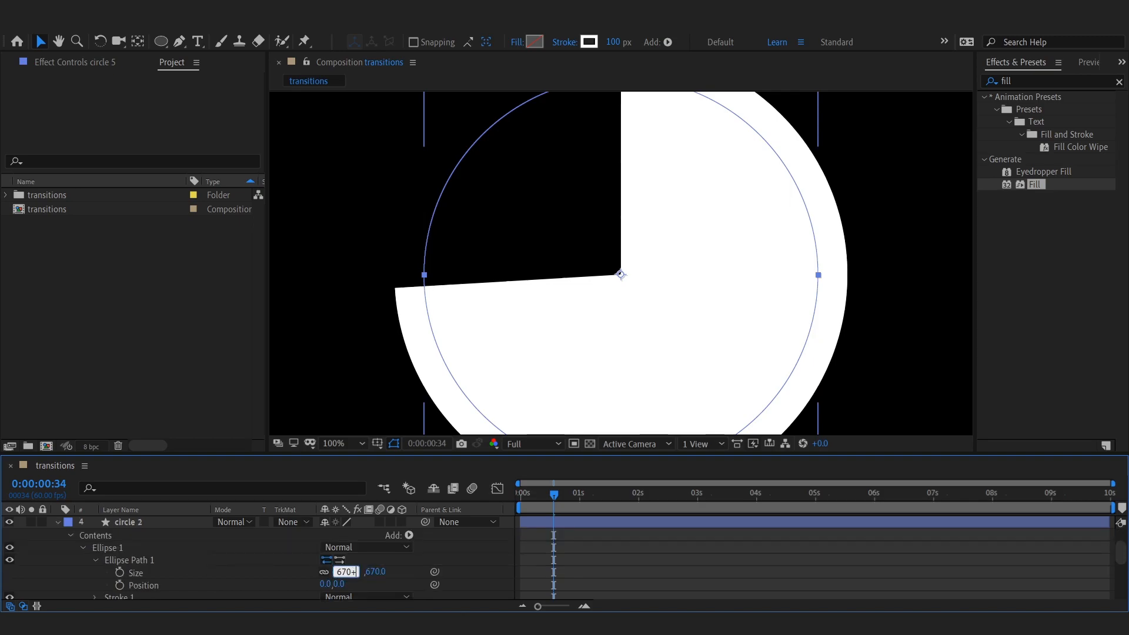
type("670+190")
key("Return")
type("190")
key("Return")
key("shift+Page_Down")
key("shift+Page_Down")
key("shift+Page_Down")
Step: Keep duplicating the circle layers, adding 190 to each new copy's ellipse size
scroll(353, 406, "down", 1)
left_click(159, 534)
key("ctrl+d")
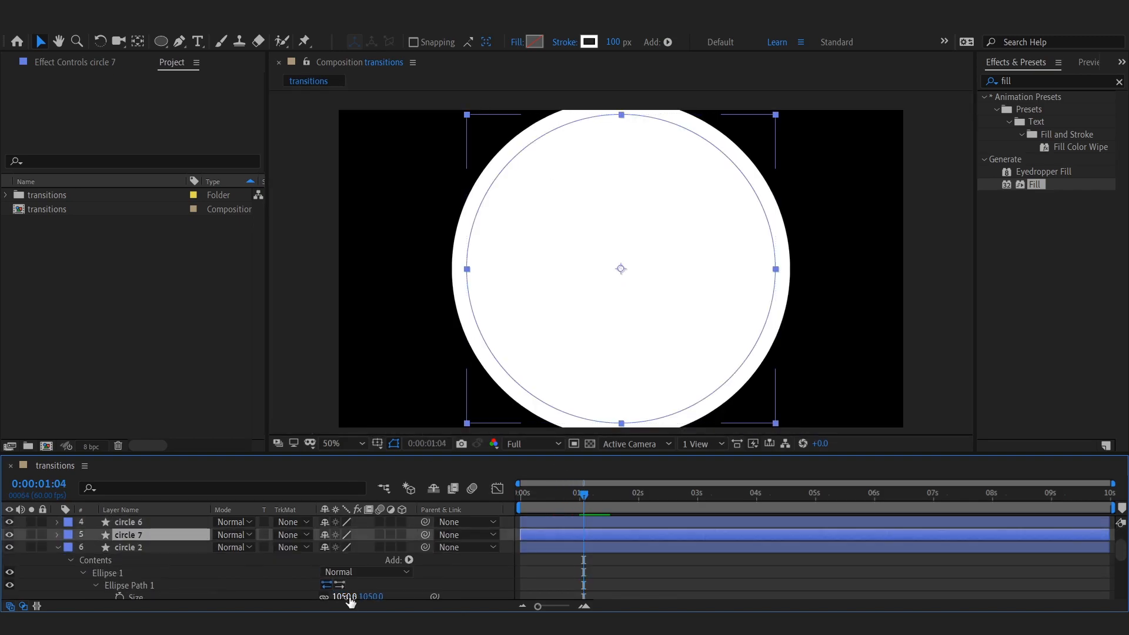
left_click(352, 597)
type("+190+190")
key("Return")
left_click(133, 522)
key("ctrl+d")
left_click(351, 585)
type("+190")
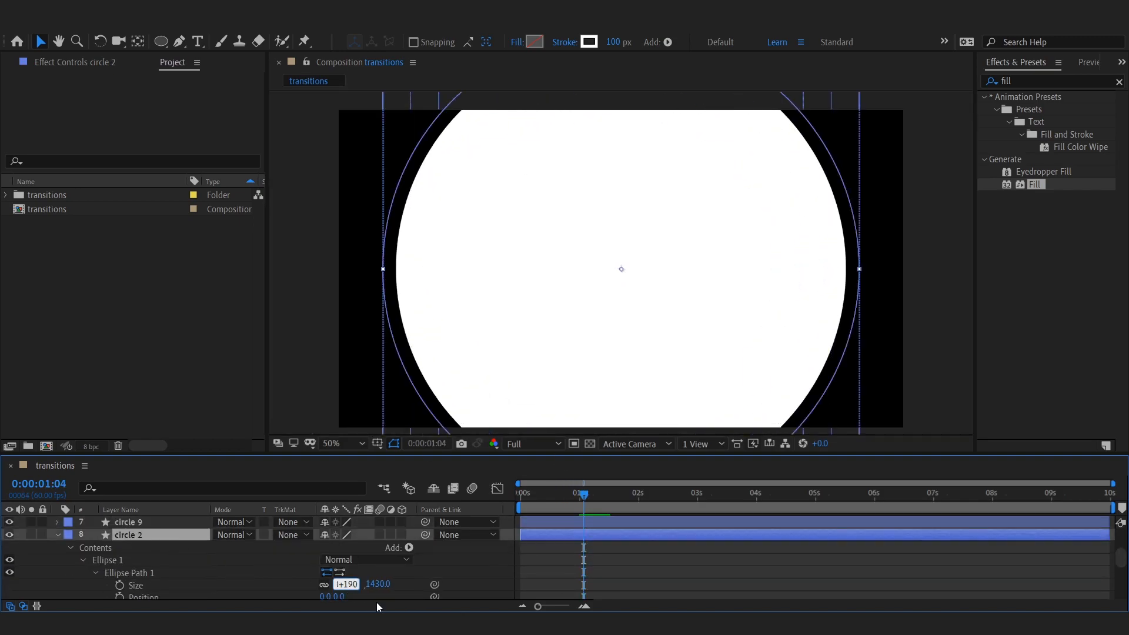
key("Return")
scroll(141, 568, "up", 1)
key("ctrl+d")
left_click(348, 572)
type("+190")
left_click(142, 523)
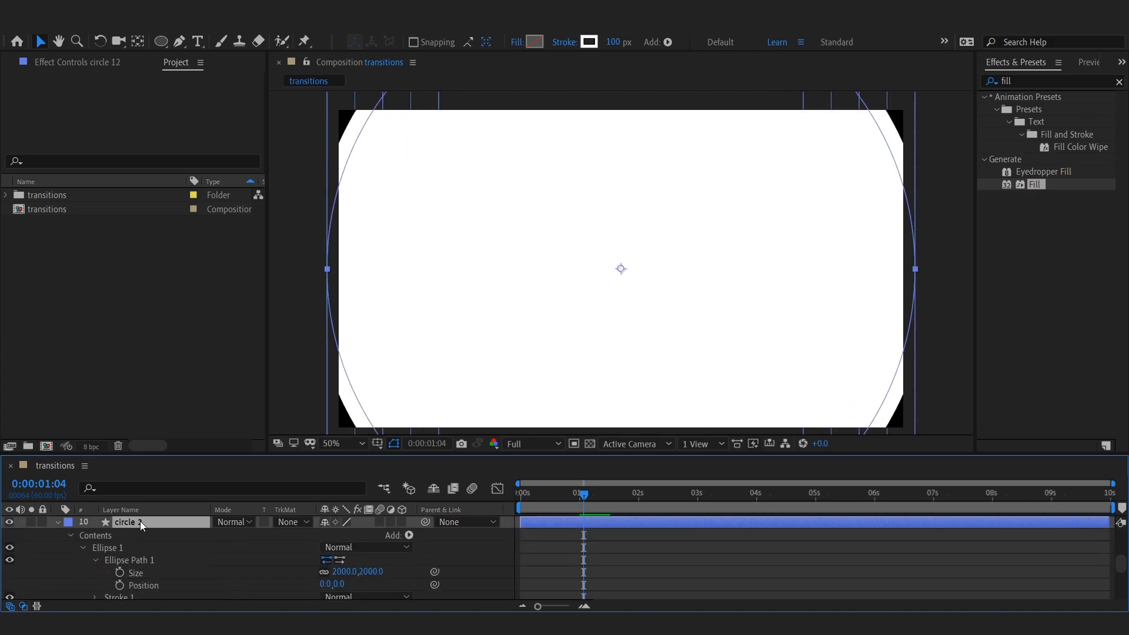
key("ctrl+d")
left_click(348, 585)
type("+190")
scroll(532, 303, "down", 2)
left_click(411, 365)
Step: Reorder the circle layers so the copies follow in sequence beneath the original circle
left_click(58, 535)
left_click(140, 569)
left_click(139, 520)
left_click_drag(139, 594, 140, 518)
left_click(399, 388)
mouse_move(531, 497)
left_mouse_down()
mouse_move(541, 511)
mouse_move(530, 498)
left_mouse_up()
left_click(534, 534)
left_click(537, 524)
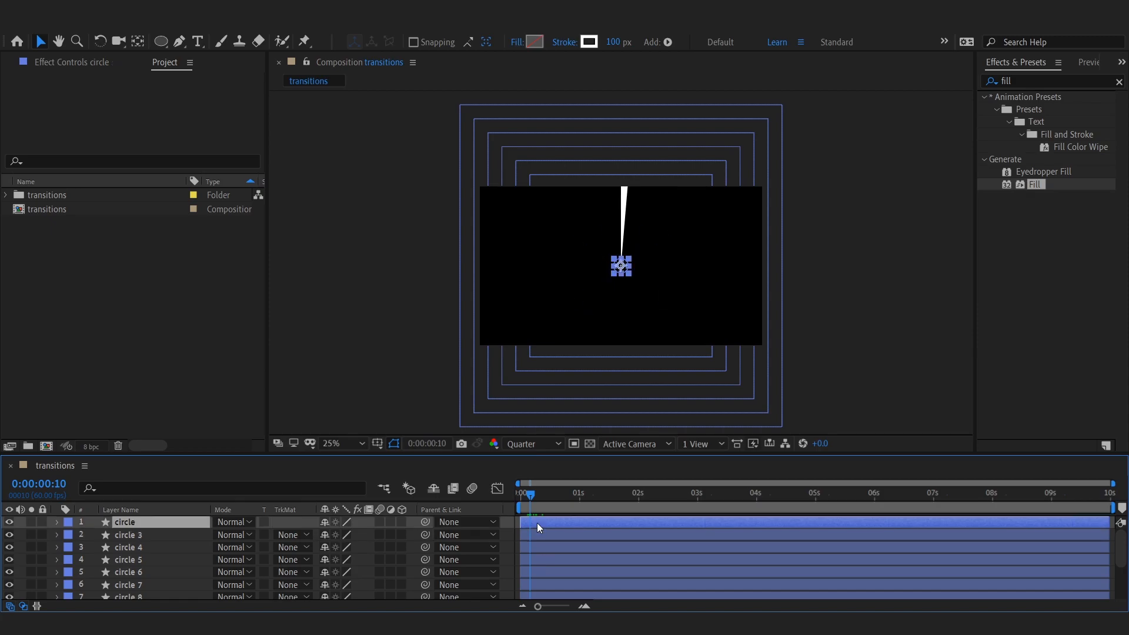
left_click(538, 535)
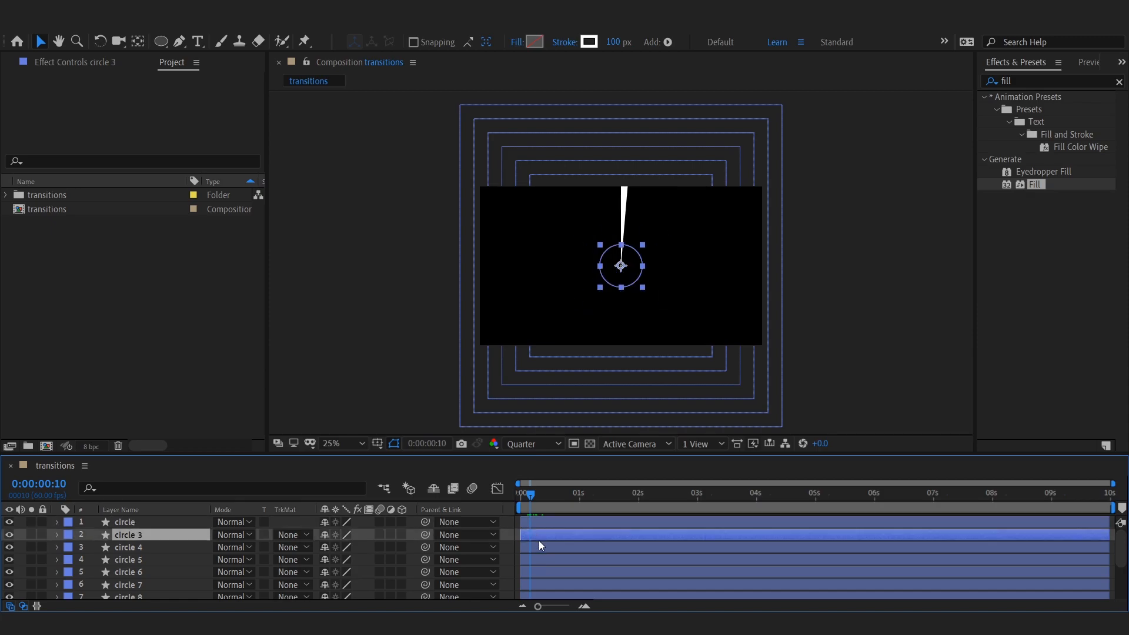
Step: Stagger the circle layers by moving each layer's start to a successively later frame
mouse_move(535, 496)
left_mouse_down()
mouse_move(597, 513)
mouse_move(575, 528)
mouse_move(517, 517)
mouse_move(519, 504)
left_mouse_up()
left_click(579, 546)
key("bracketleft")
key("ctrl+Up")
key("bracketleft")
left_click(545, 547)
key("bracketleft")
left_click(547, 560)
key("bracketleft")
left_click(547, 571)
key("bracketleft")
left_click(553, 583)
key("bracketleft")
left_click(556, 559)
key("bracketleft")
left_click(558, 572)
key("bracketleft")
left_click(553, 586)
key("bracketleft")
left_click(556, 598)
key("bracketleft")
left_click(563, 580)
key("bracketleft")
left_click(570, 592)
key("bracketleft")
Step: Preview the staggered circle animation
left_click(826, 360)
key("space")
key("space")
Step: Select all the circle layers and pre-compose them into a new composition named circles
left_click(130, 592)
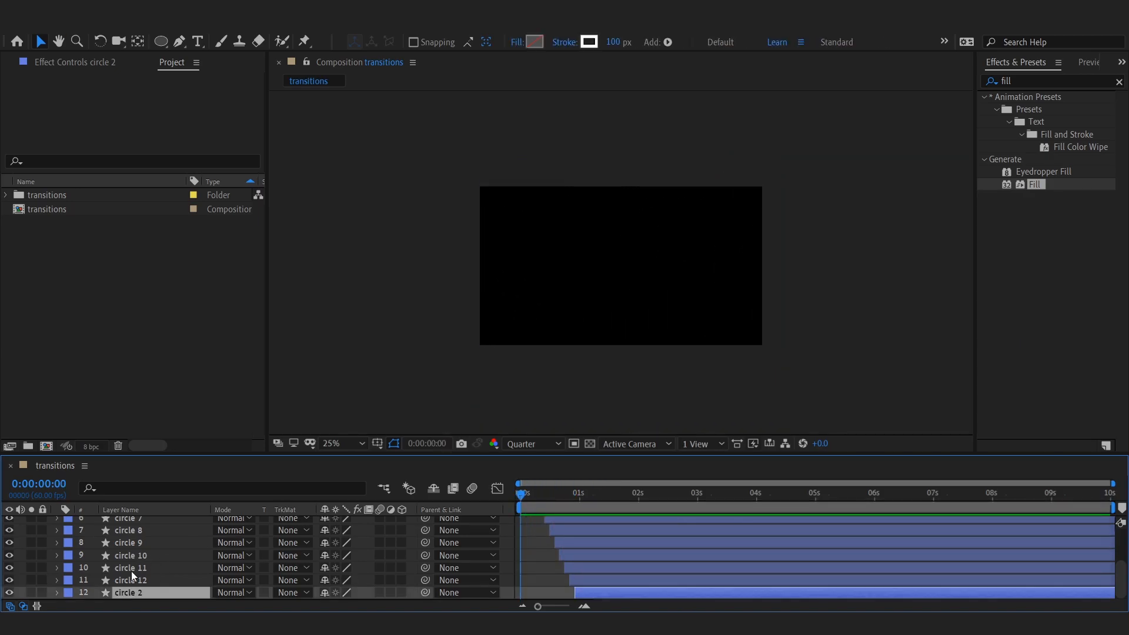
scroll(131, 567, "up", 3)
left_click(131, 522, "shift")
right_click(131, 523)
right_click(135, 548)
left_click(220, 491)
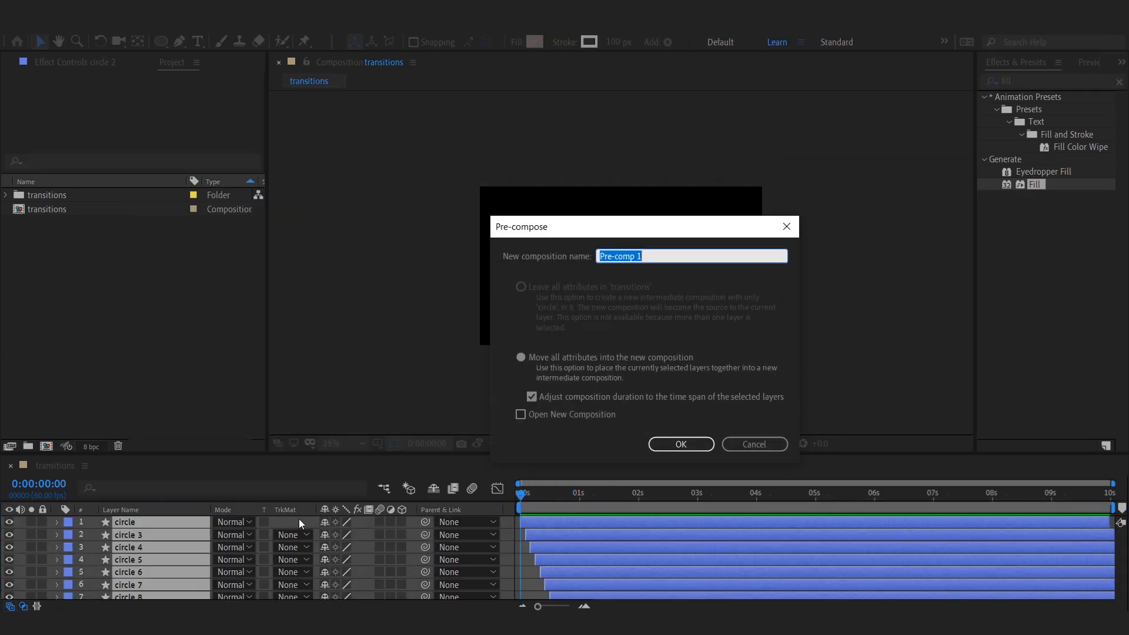
left_click(681, 444)
Step: Preview the animation and duplicate the circles pre-comp layer
key("space")
left_click(584, 494)
left_click_drag(588, 521, 616, 535)
left_click(531, 524)
key("ctrl+d")
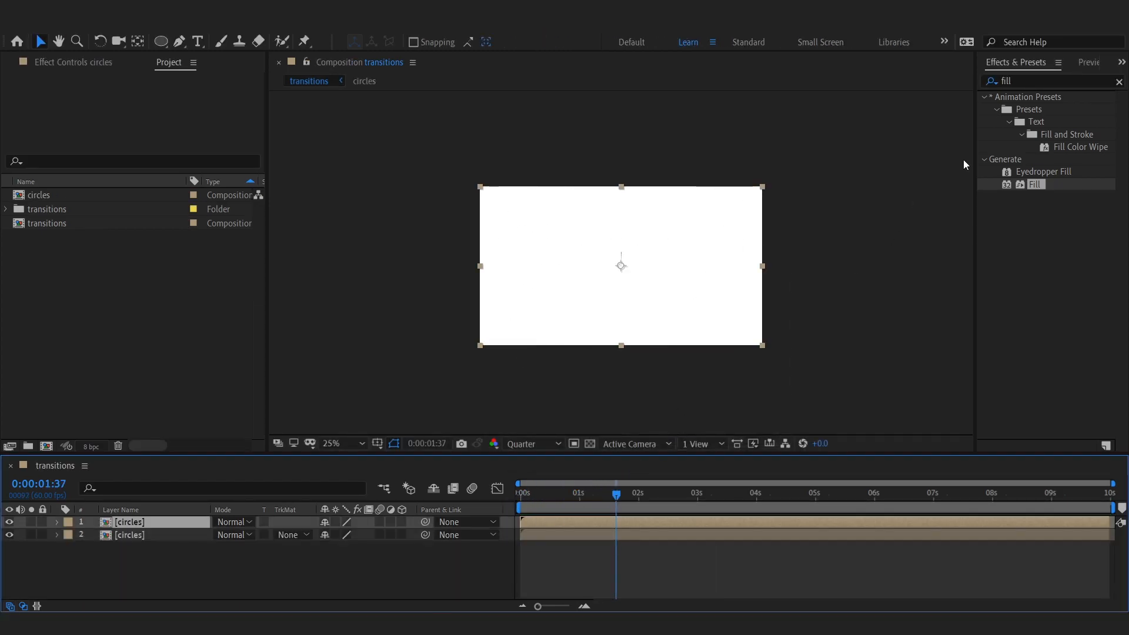
Step: Apply the Fill effect to the top circles layer and set its fill colour to yellow
left_click_drag(1047, 185, 647, 265)
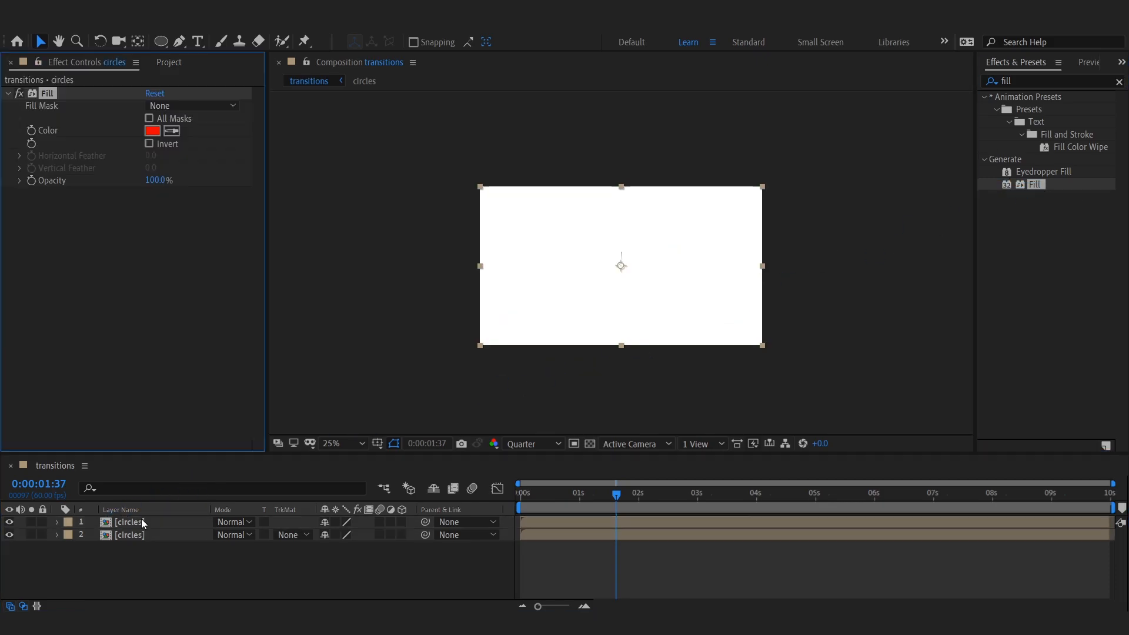
left_click(152, 130)
left_click_drag(294, 468, 288, 461)
left_click(405, 303)
Step: Shift the yellow circles layer a few frames later and preview the offset
left_click_drag(528, 504, 552, 529)
key("space")
left_click_drag(562, 495, 539, 521)
left_click(534, 498)
left_click_drag(534, 496, 627, 501)
Step: Hide the yellow layer and split the lower circles layer at about 1:33
left_click(9, 521)
left_click_drag(548, 498, 612, 532)
left_click(612, 533)
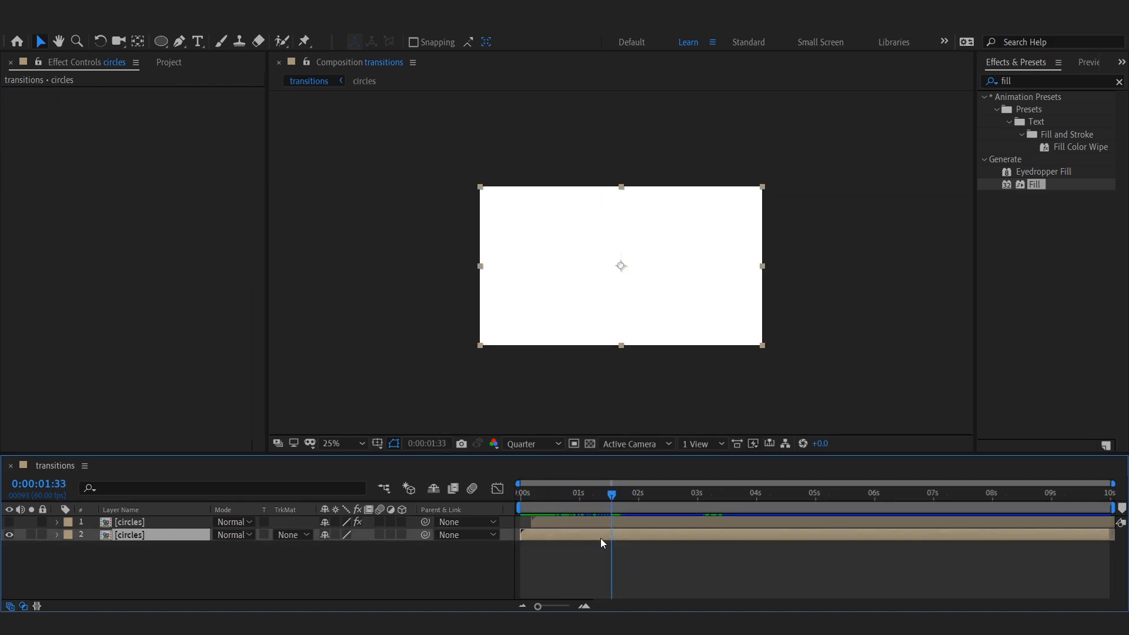
key("ctrl+shift+d")
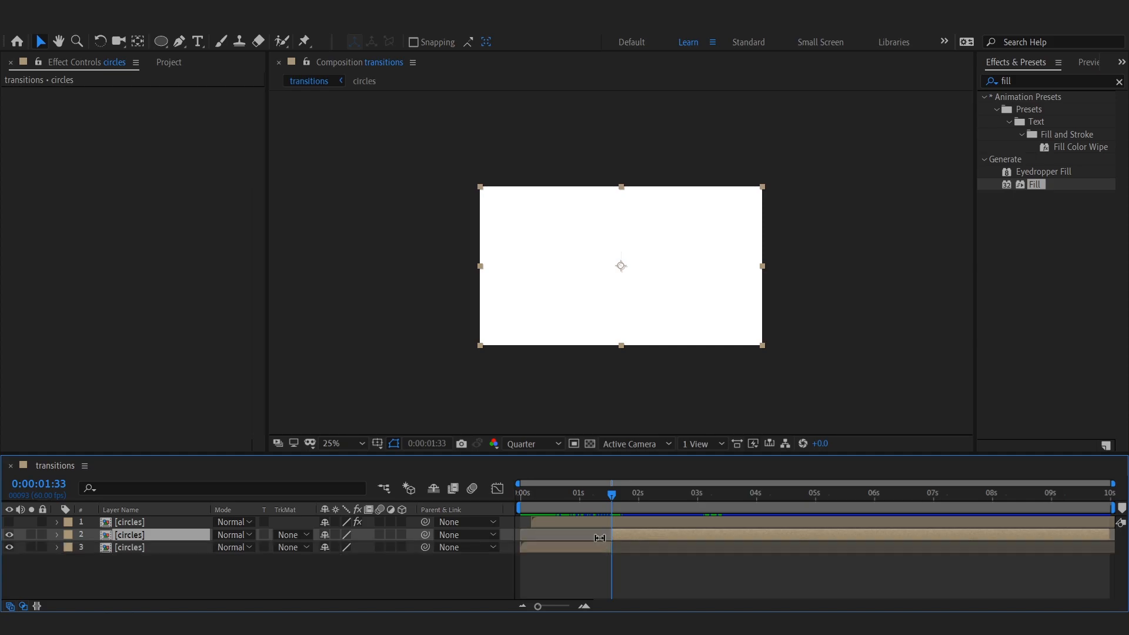
Step: Show the yellow layer again and apply Freeze Frame to the first segment of the split circles layer
left_click(611, 560)
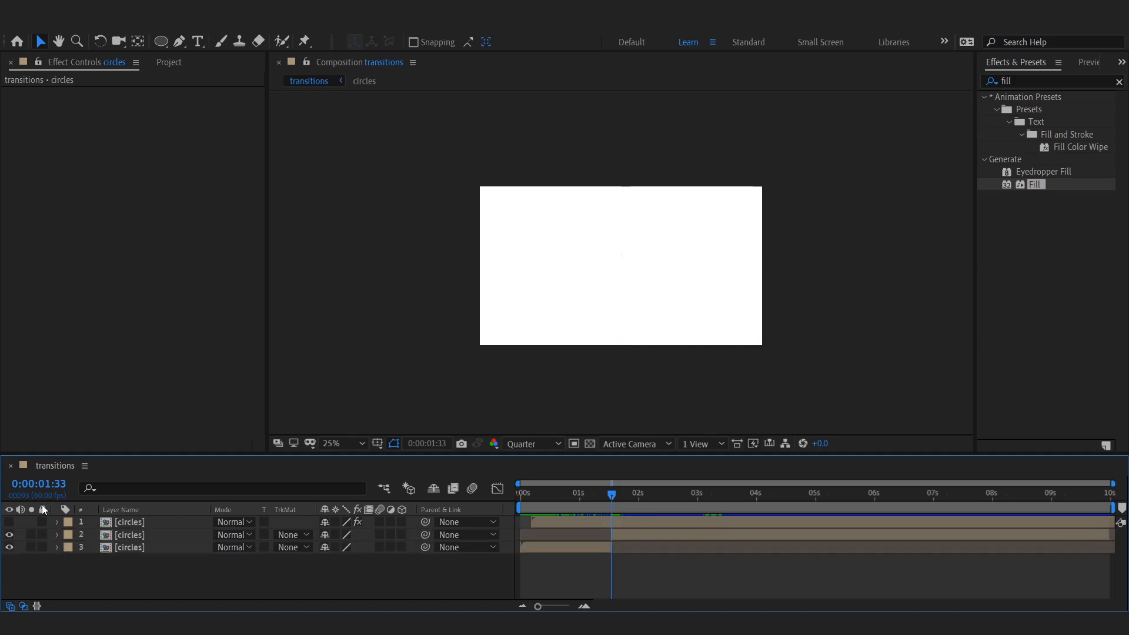
left_click(9, 522)
mouse_move(615, 500)
left_mouse_down()
mouse_move(658, 520)
mouse_move(637, 533)
mouse_move(675, 502)
mouse_move(659, 534)
mouse_move(709, 522)
mouse_move(602, 502)
mouse_move(613, 506)
left_mouse_up()
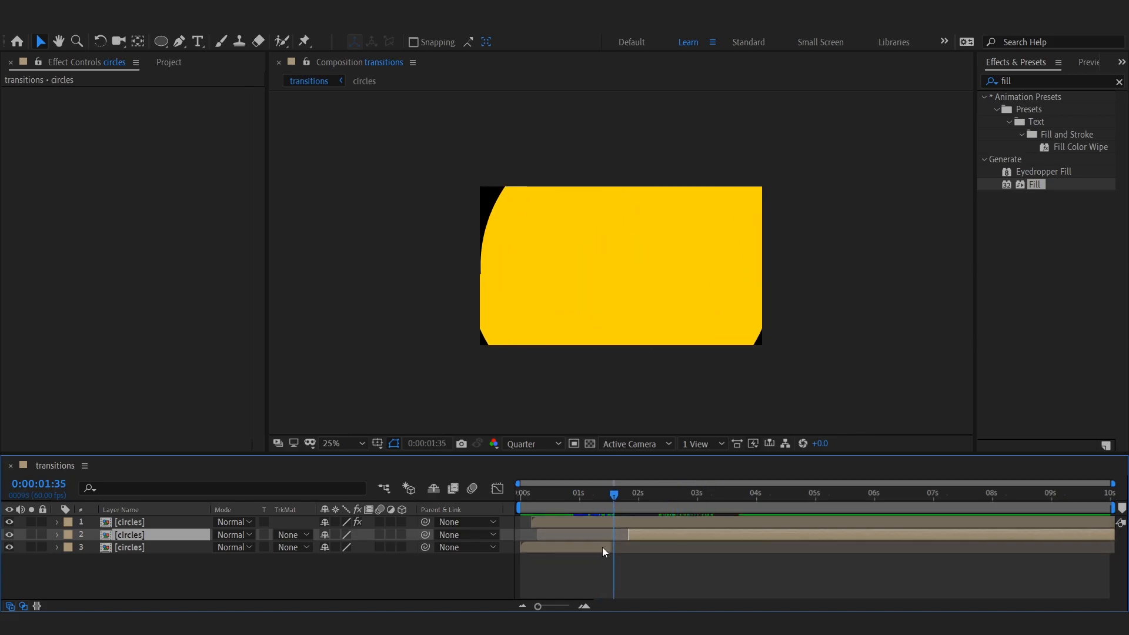
left_click(603, 546)
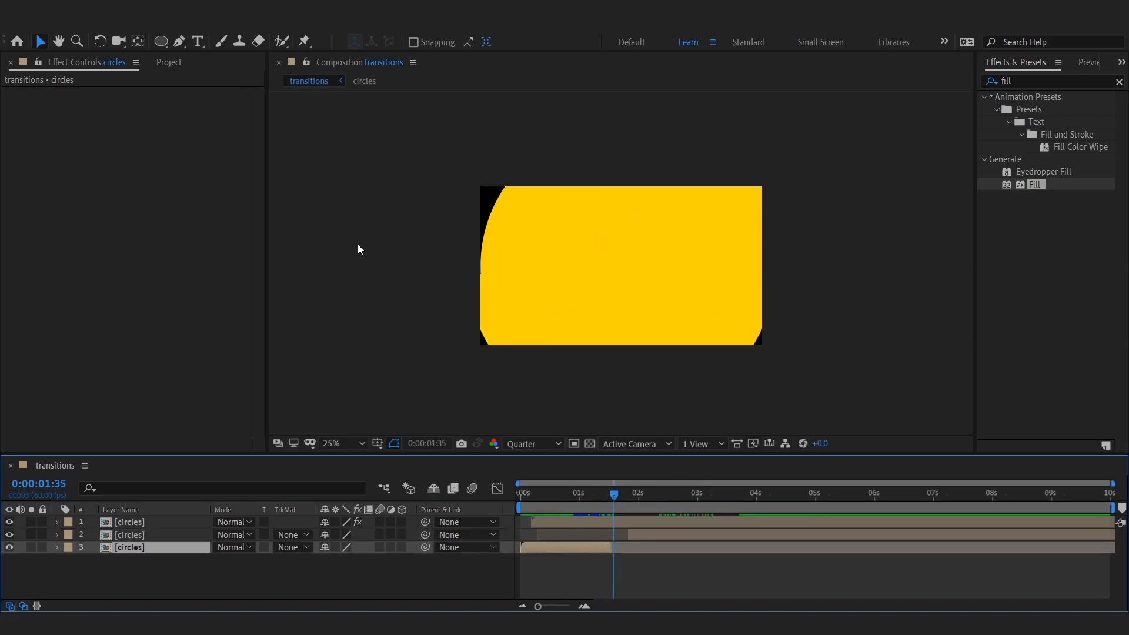
left_click(82, 26)
mouse_move(117, 27)
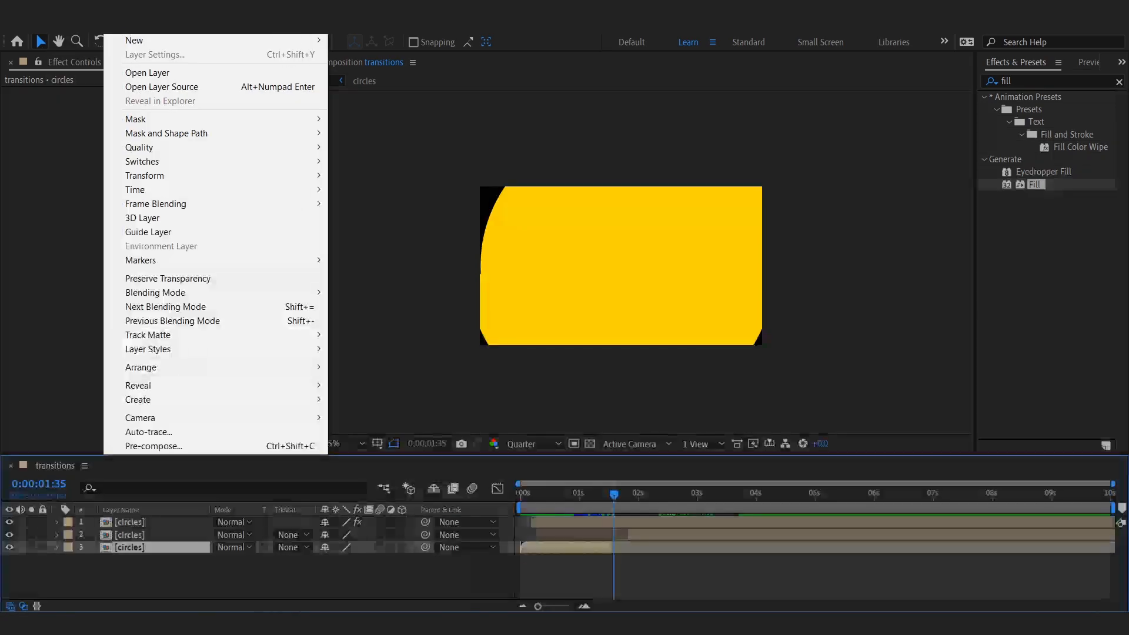
mouse_move(235, 189)
left_click(393, 189)
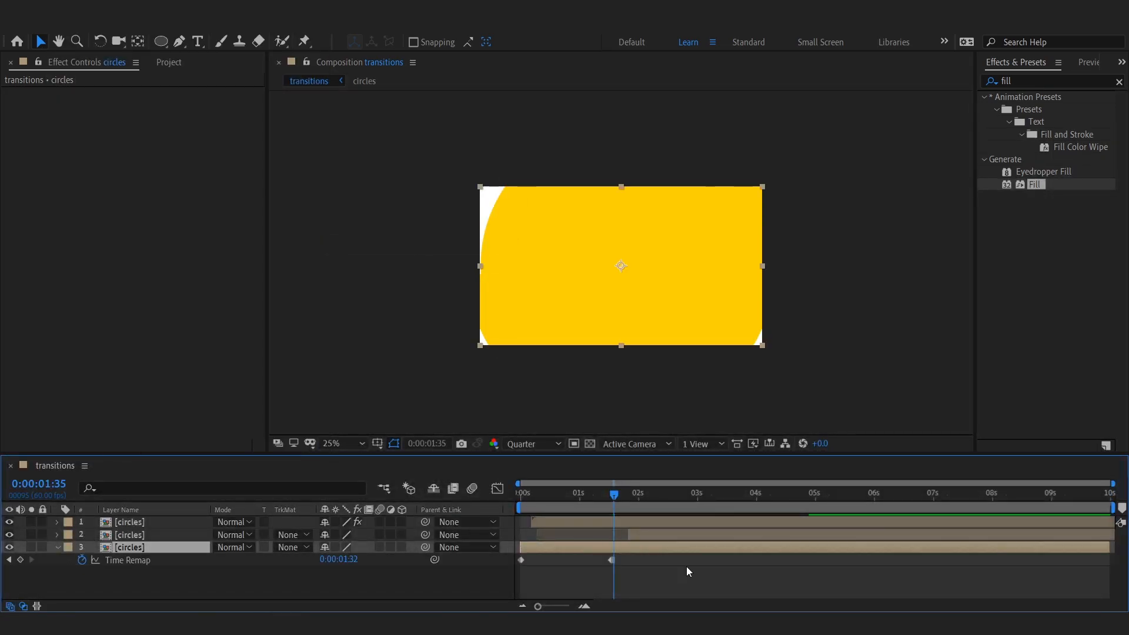
Step: Trim the frozen segment's out point at about 1:51 and preview the result
left_click(629, 502)
key("alt+]")
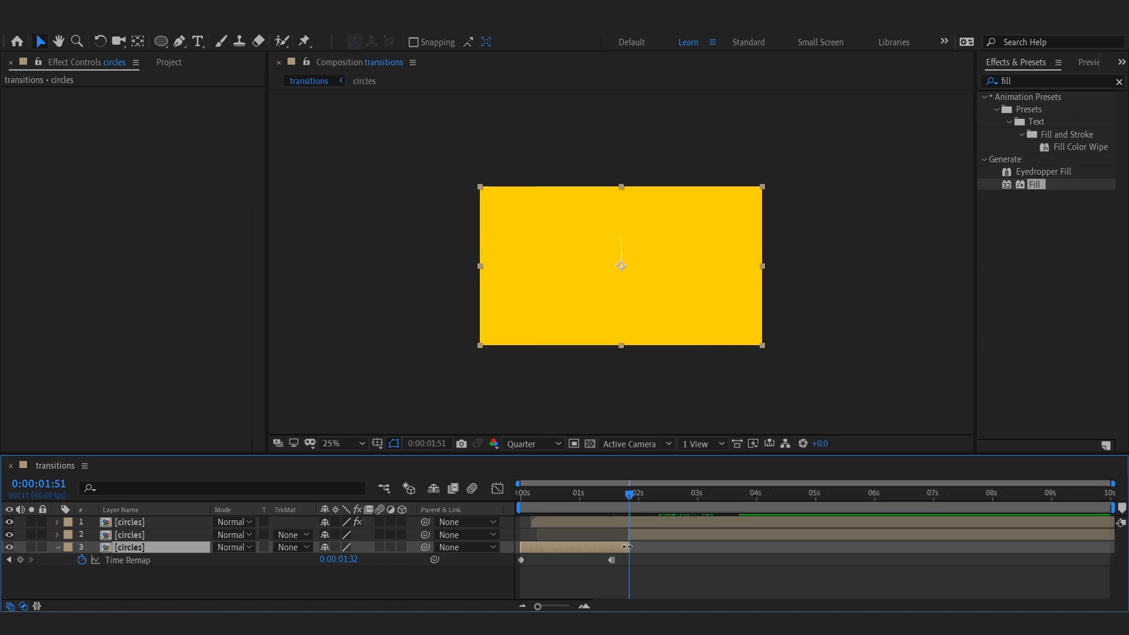
left_click(639, 548)
left_click_drag(630, 497, 602, 504)
key("space")
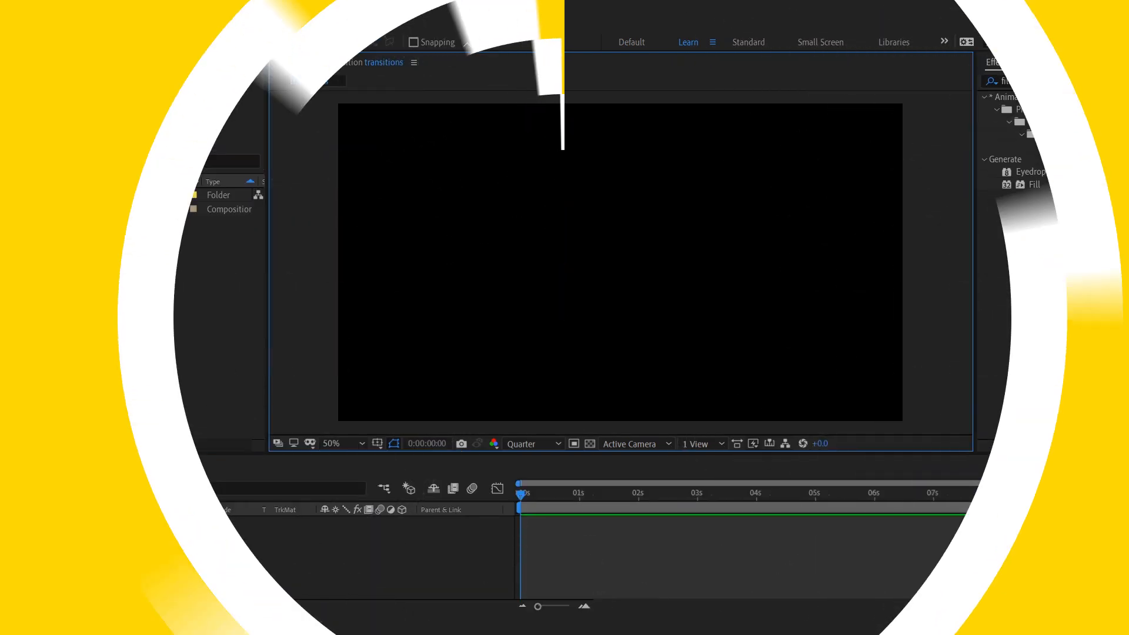
Step: Create a full-frame white rectangle shape layer in a new comp and name it white up
left_click(161, 44)
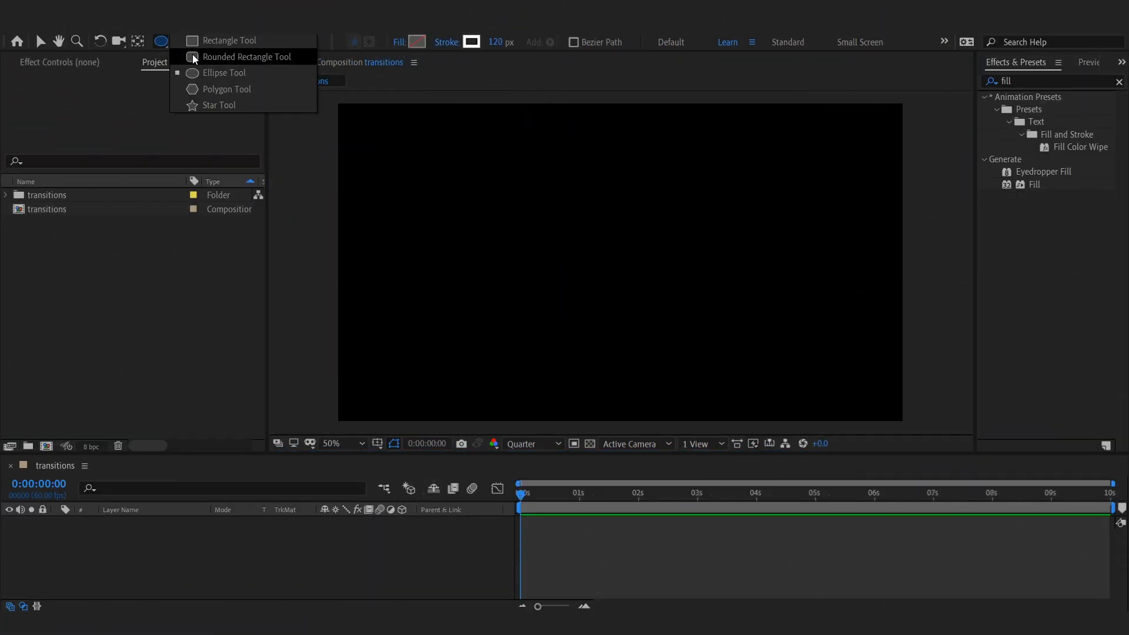
left_click(210, 42)
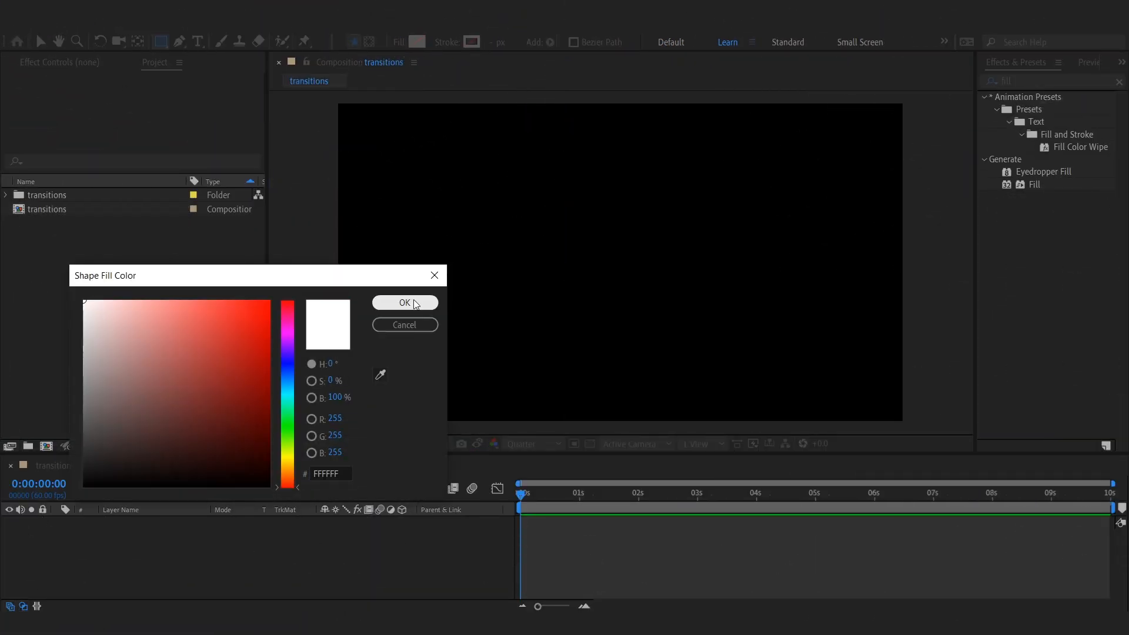
left_click(405, 303)
double_click(160, 41)
left_click(132, 522)
key("Return")
Step: Move the white up layer's anchor point to the rectangle's top edge
key("y")
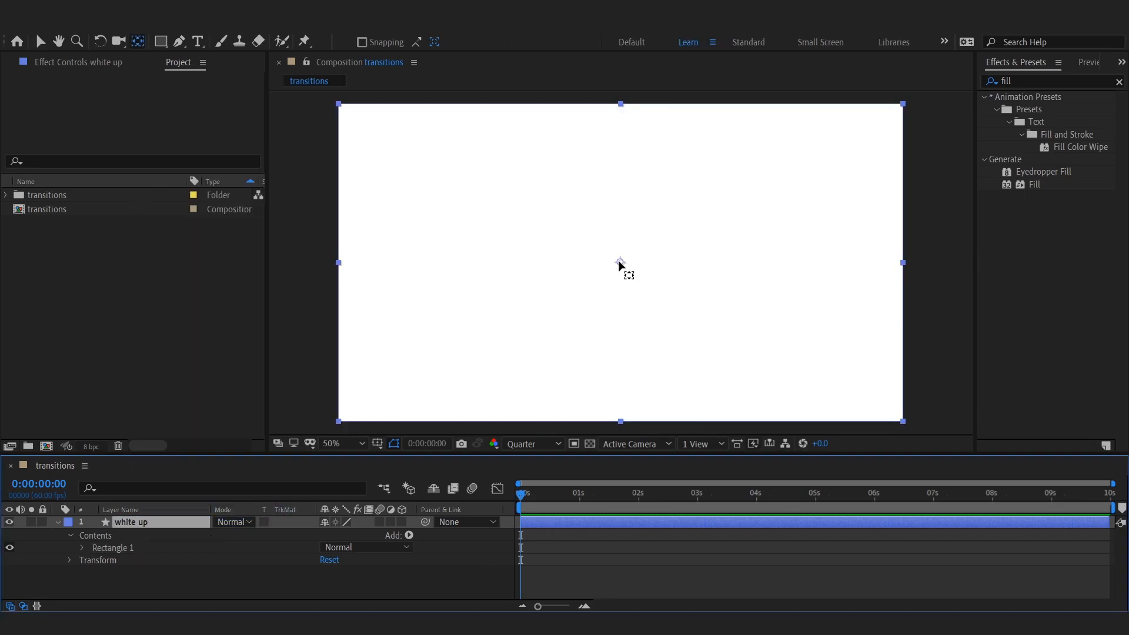
left_click_drag(620, 265, 620, 239)
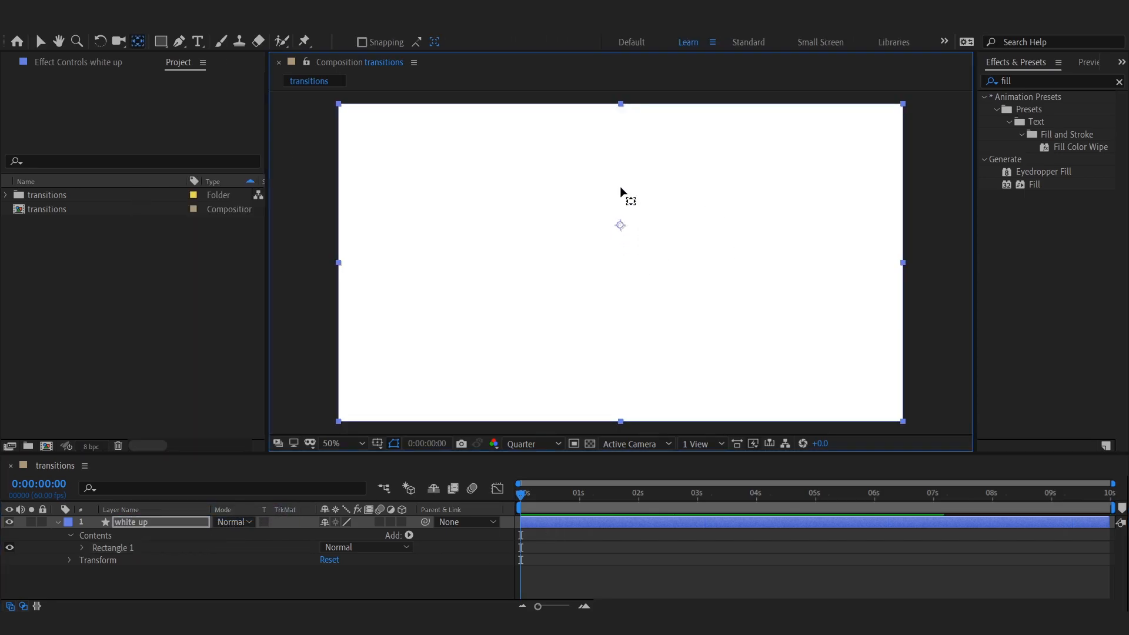
key("v")
left_click(155, 521)
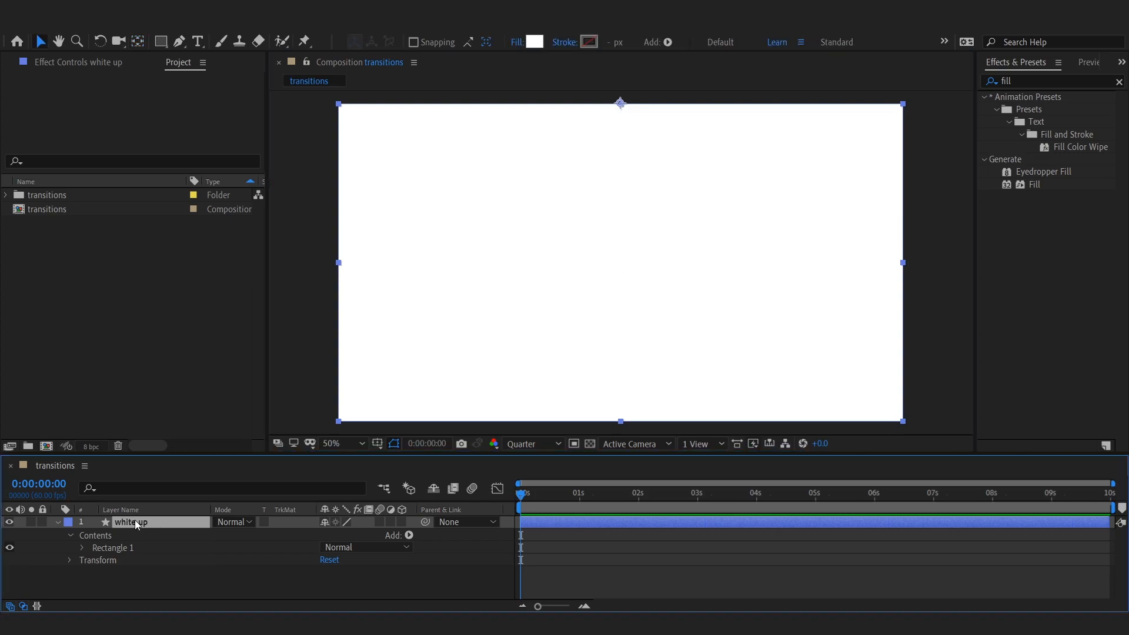
Step: Unlink the scale proportions and set the white up layer's vertical scale to 50%
key("s")
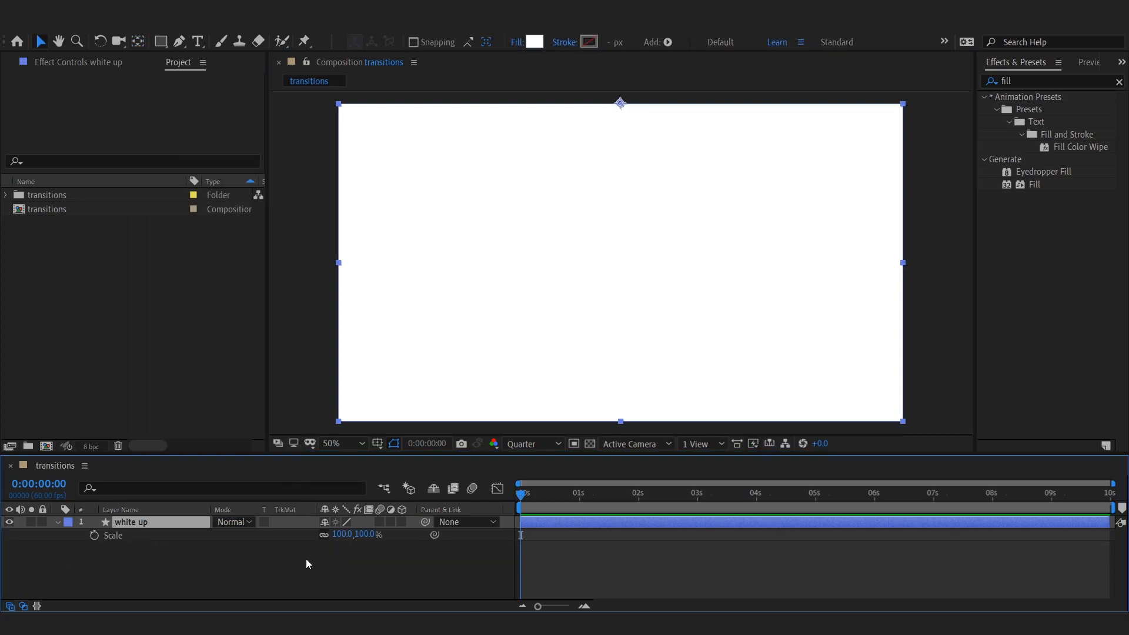
left_click(323, 538)
left_click(365, 534)
type("50")
key("Return")
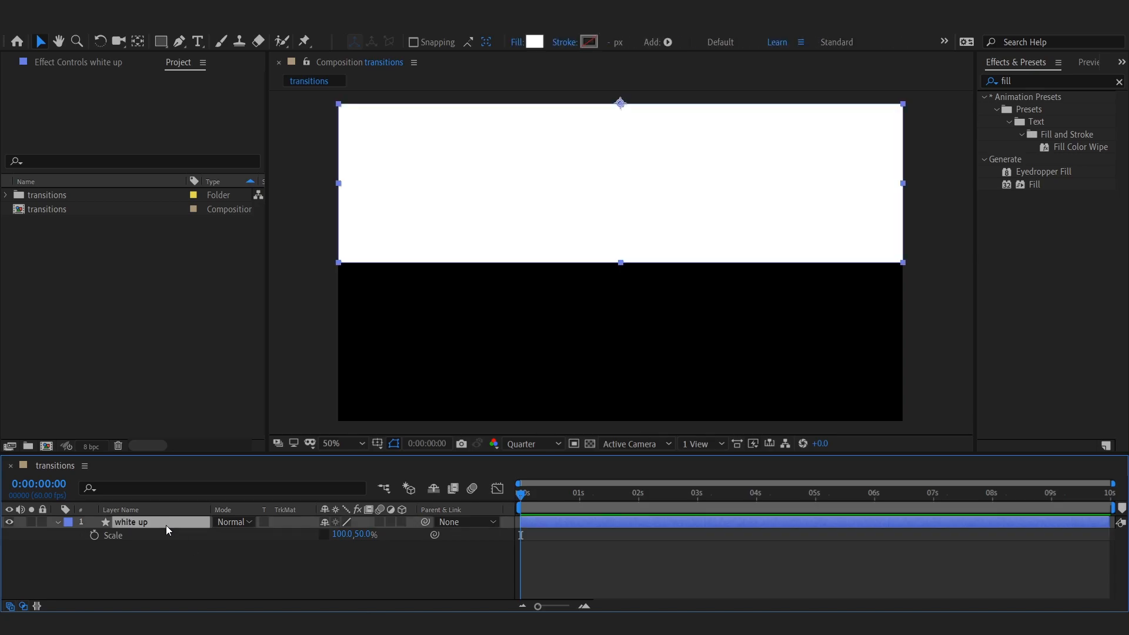
Step: Duplicate the white up layer and rename the copy white down
key("ctrl+d")
right_click(159, 524)
left_click(163, 518)
type("white down")
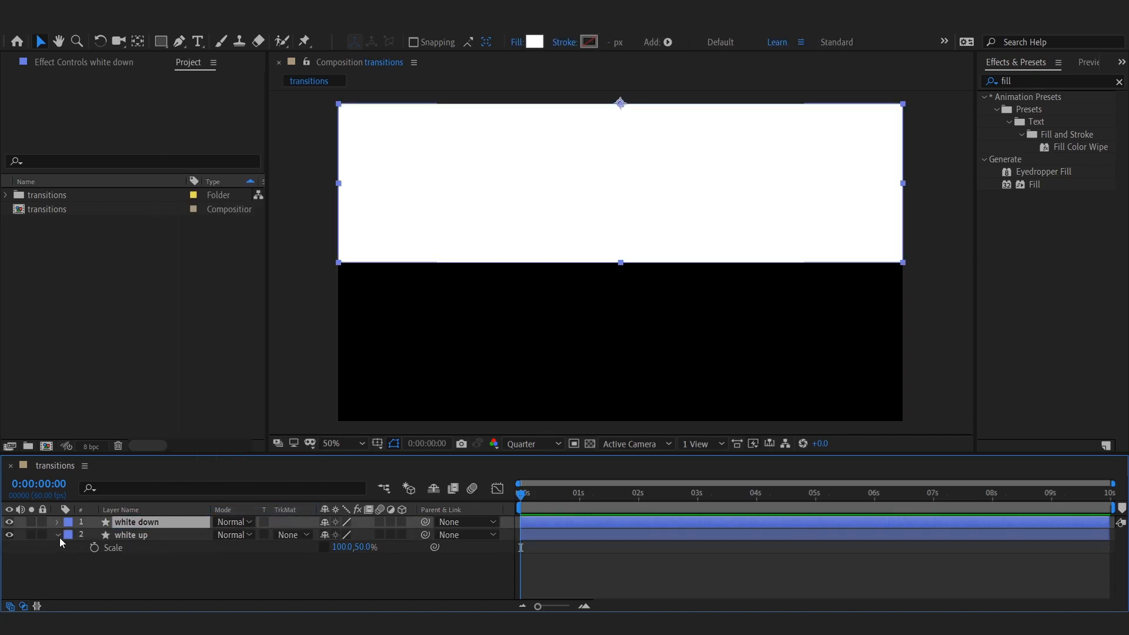
type("y")
left_click_drag(621, 103, 608, 291)
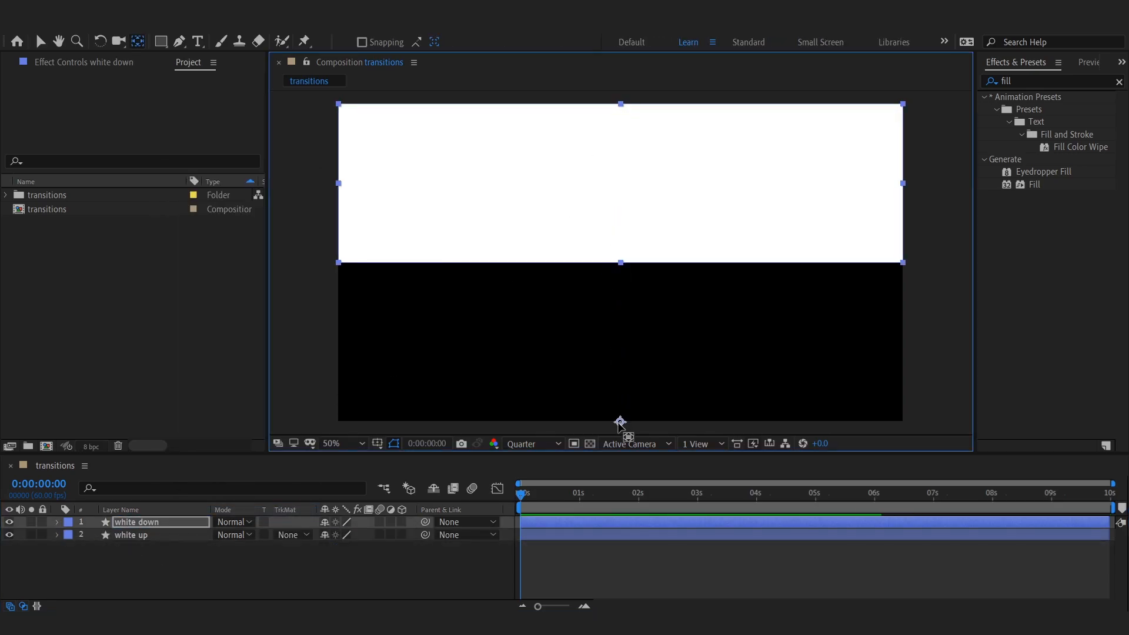
key("v")
left_click_drag(666, 198, 673, 279)
key("ctrl+z")
key("ctrl+z")
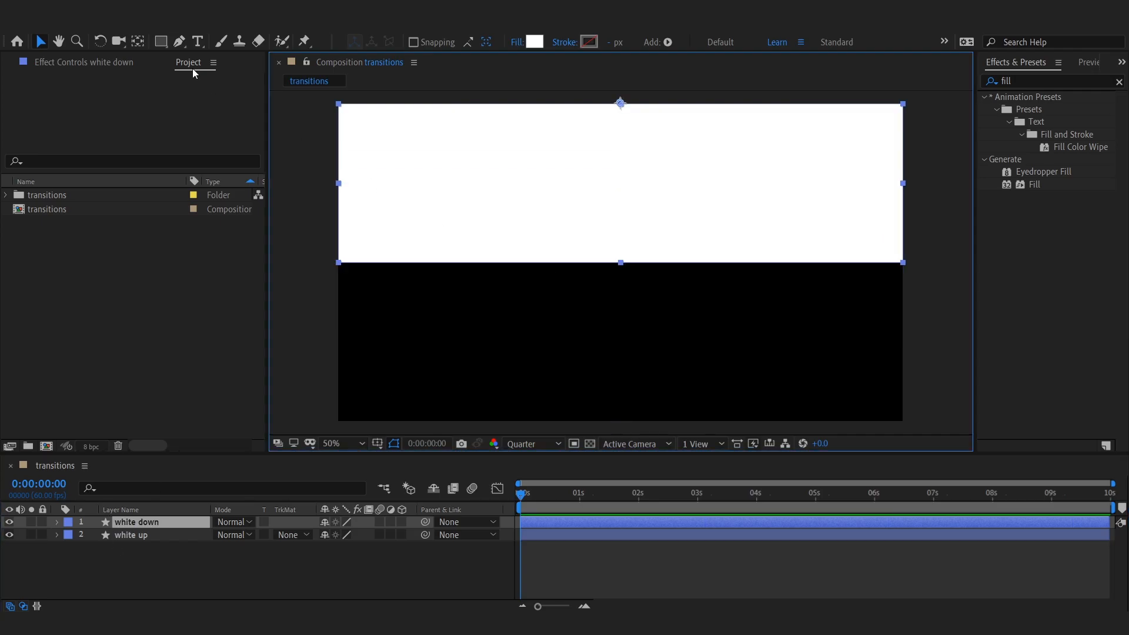
Step: Flip the white down layer vertically
left_click(116, 27)
mouse_move(231, 179)
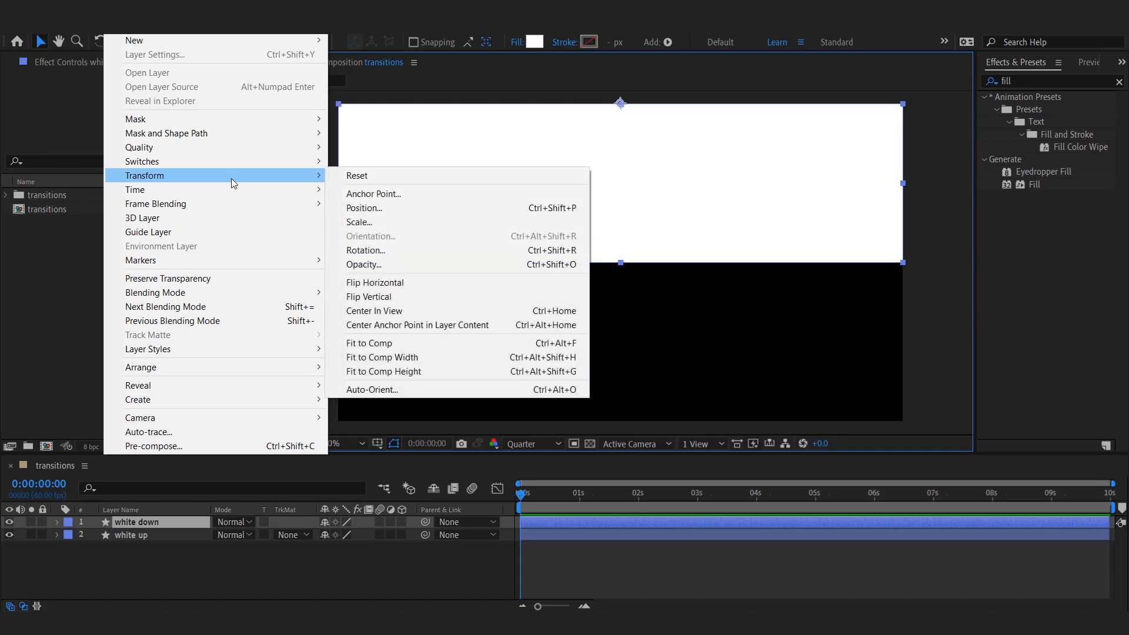
left_click(421, 284)
Step: Move the white down layer so it fills the lower half of the frame
left_click_drag(663, 106, 667, 398)
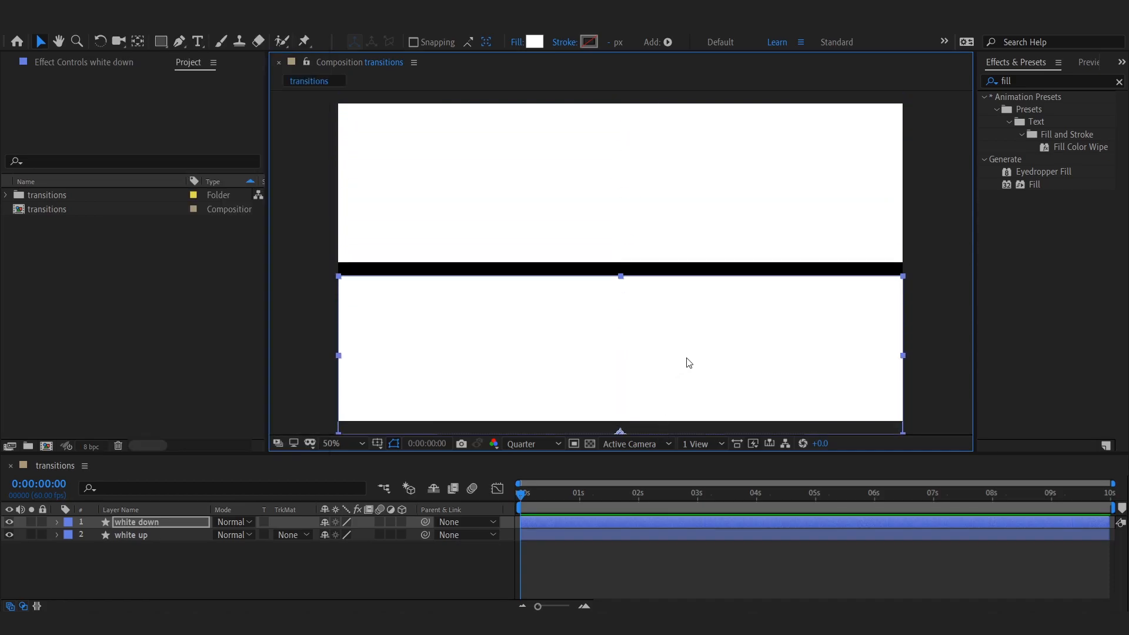
key("shift+Up")
key("shift+Up")
key("Up")
key("Up")
key("Up")
left_click(912, 421)
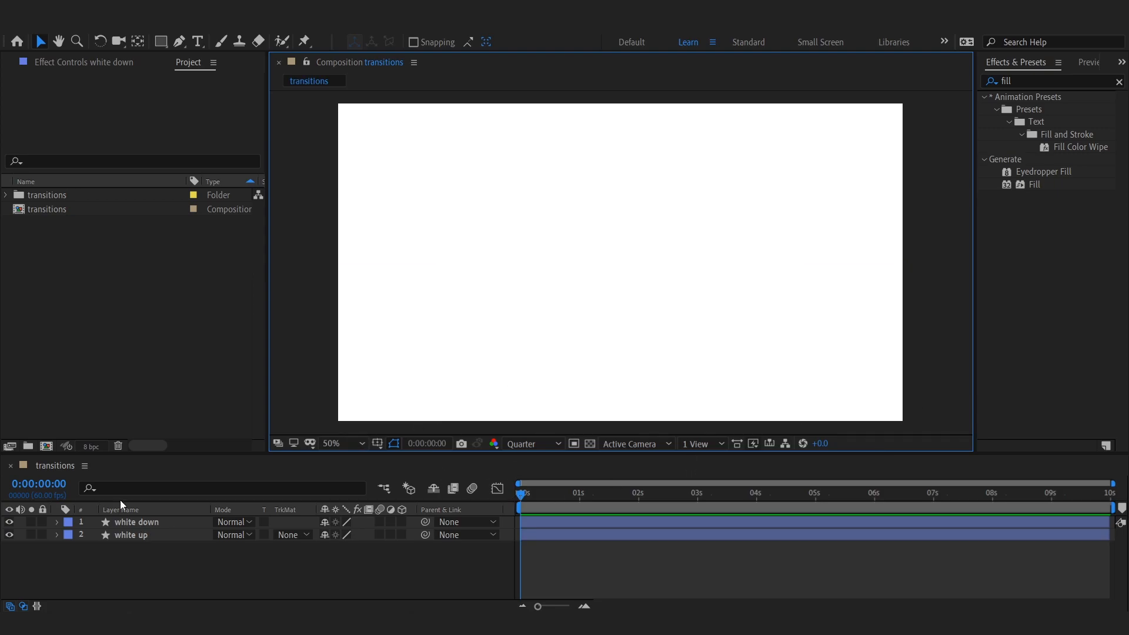
Step: Add Scale keyframes to both white layers at the start and at about 1 second
key("ctrl+a")
key("s")
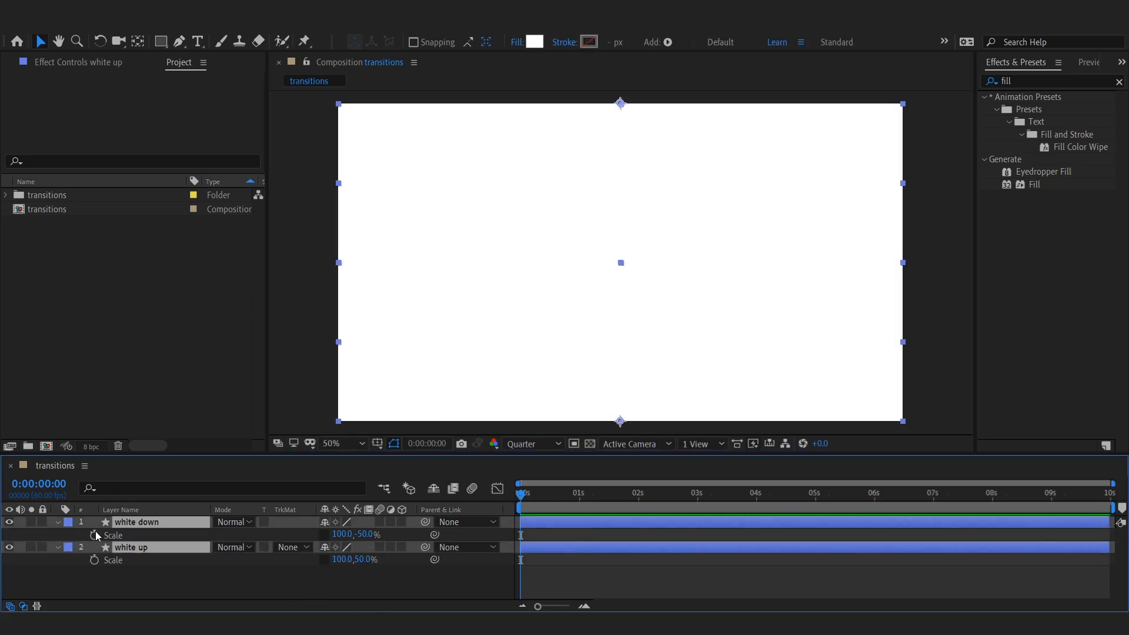
left_click(94, 560)
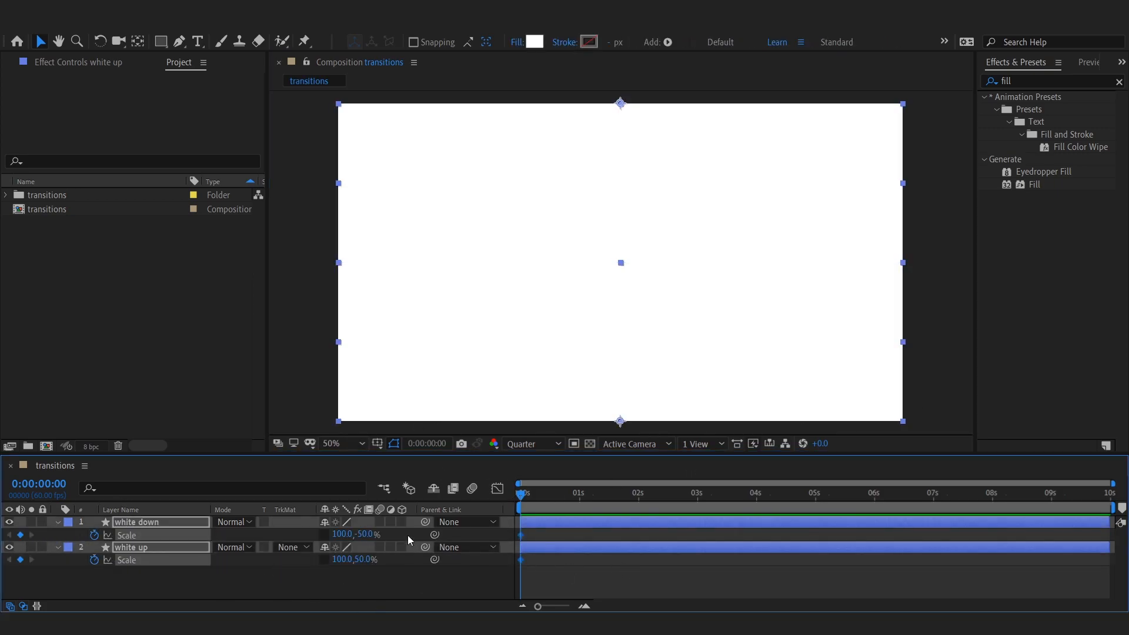
left_click_drag(520, 528, 579, 528)
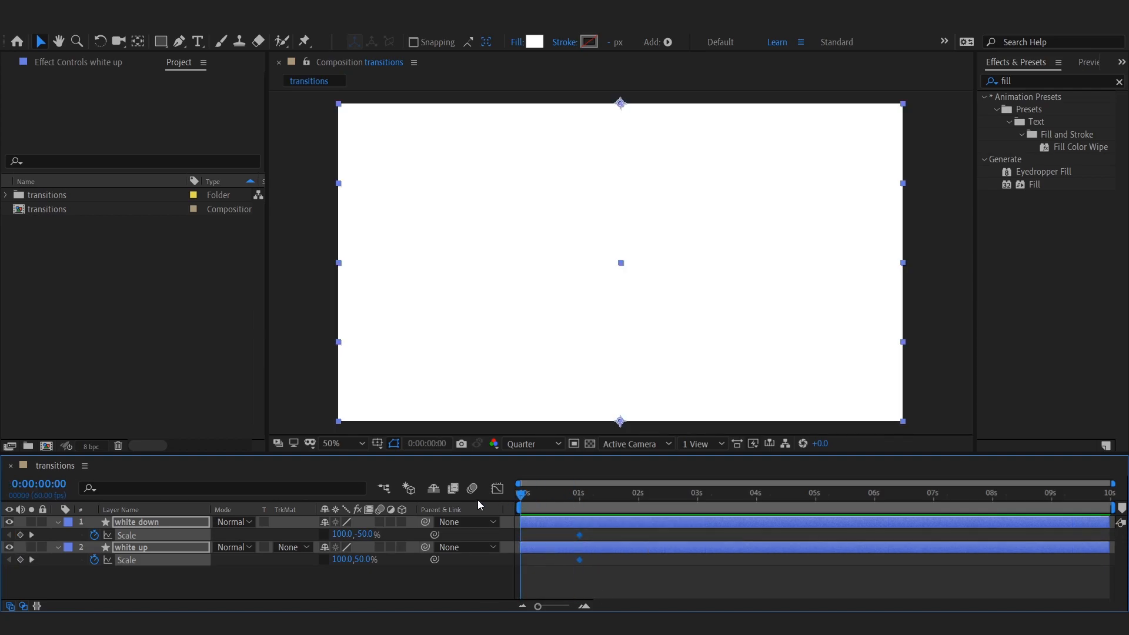
left_click(383, 582)
left_click_drag(520, 495, 557, 504)
left_click_drag(589, 532, 514, 570)
left_click(538, 582)
left_click_drag(557, 496, 609, 500)
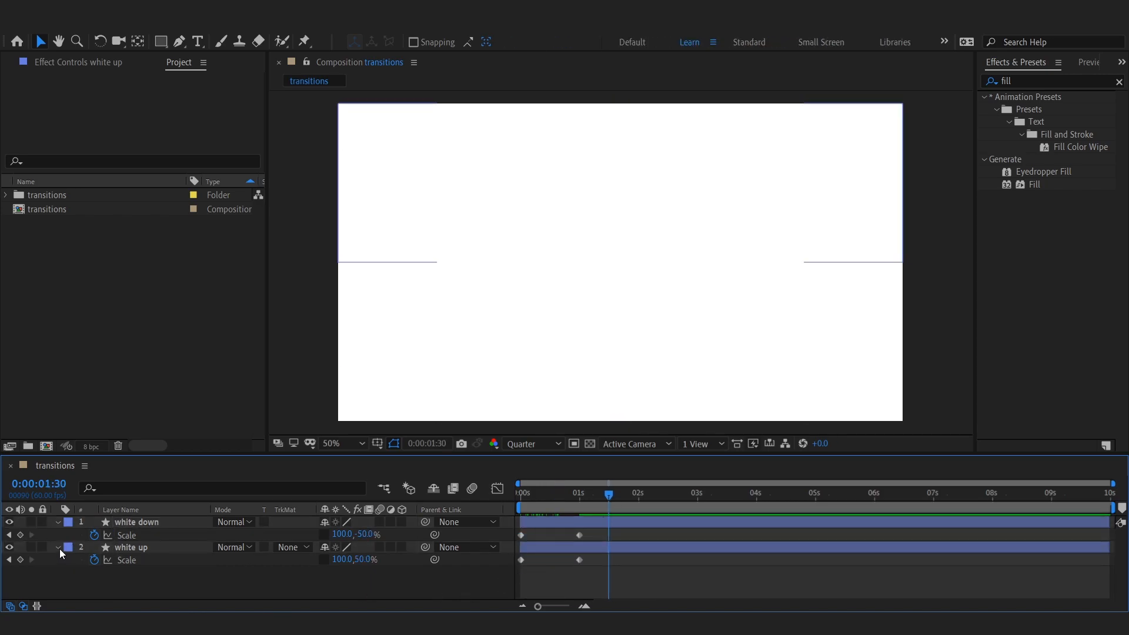
Step: Apply Easy Ease to the scale keyframes and steepen the speed curve in the graph editor
left_click_drag(639, 541, 517, 569)
key("F9")
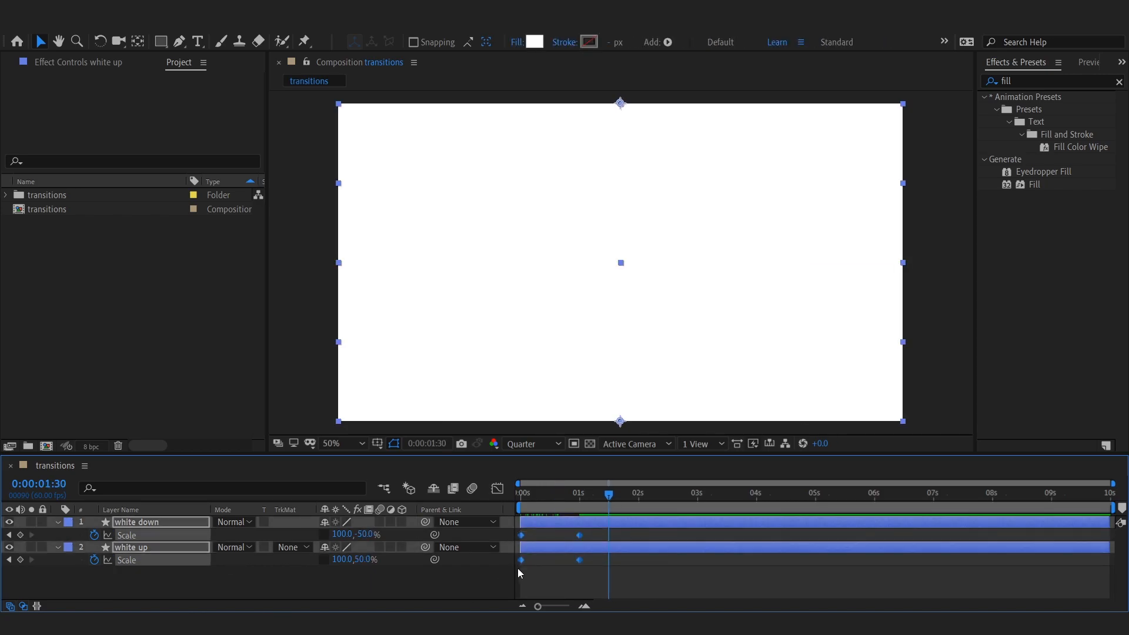
left_click(497, 489)
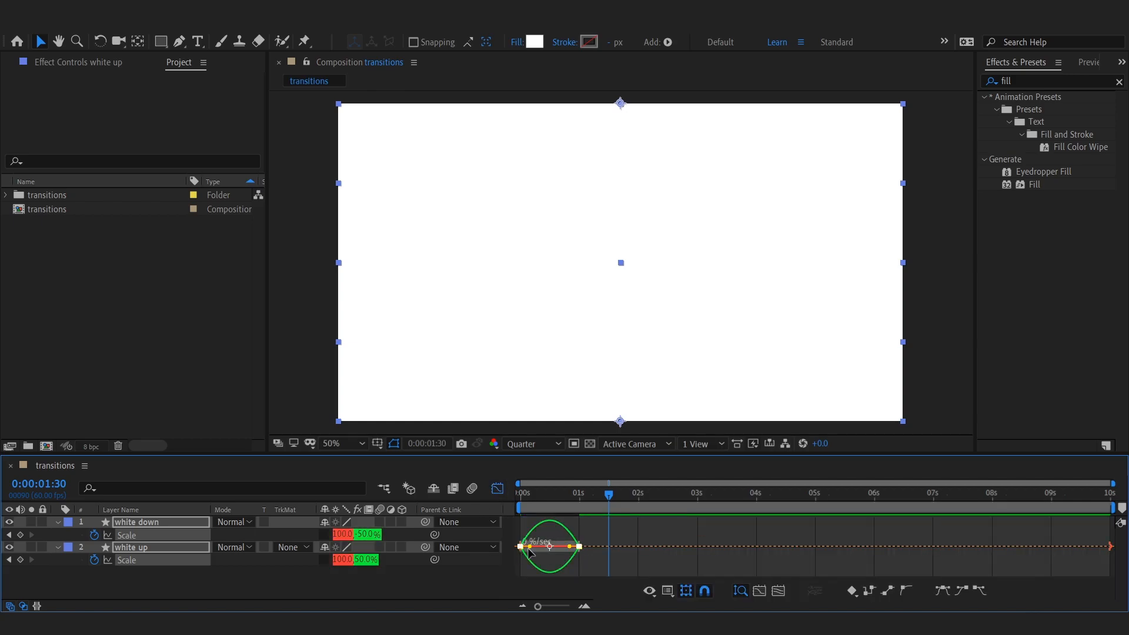
left_click_drag(531, 550, 562, 544)
left_click(500, 489)
Step: Duplicate both white layers and place the white up copy directly beneath the white down copy
left_click_drag(520, 497, 577, 510)
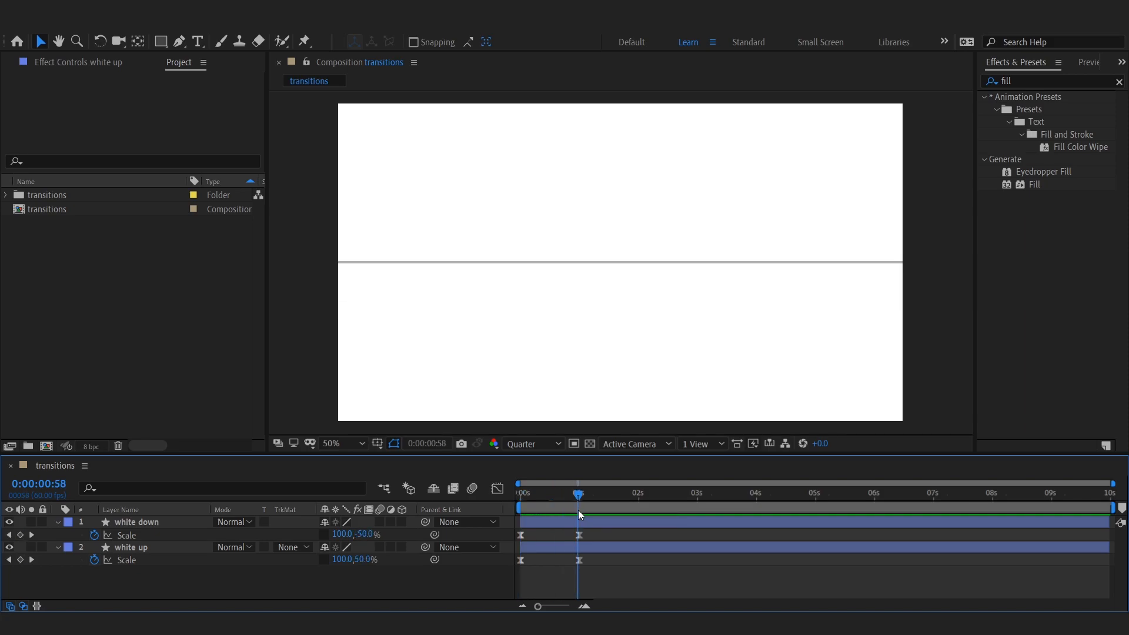
left_click(57, 522)
left_click(57, 535)
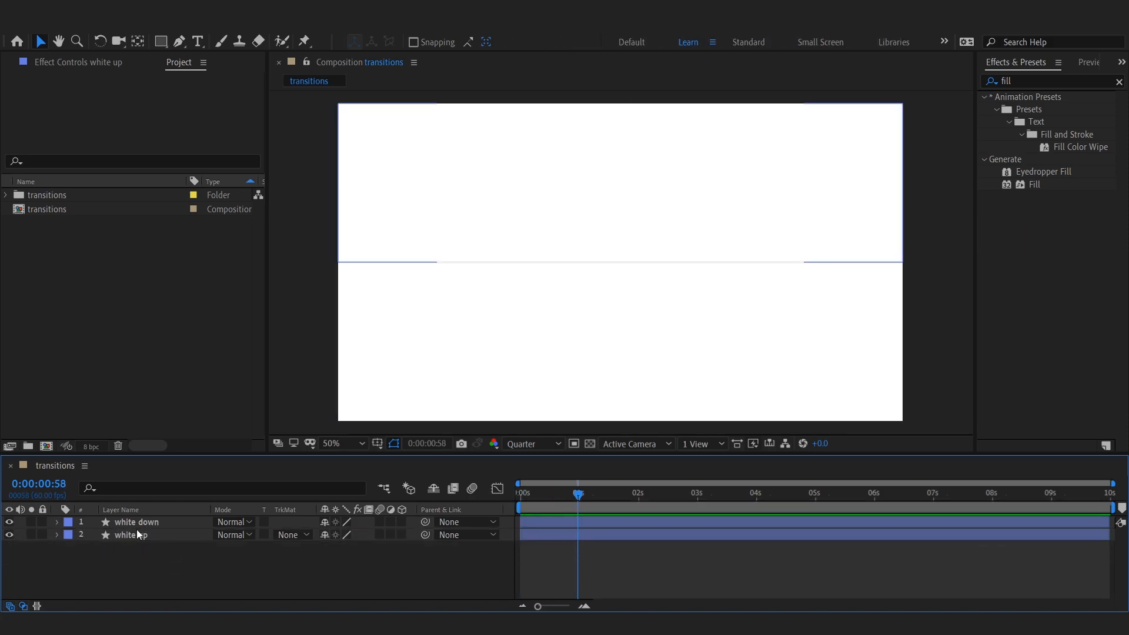
left_click(133, 534)
left_click(139, 522, "shift")
key("ctrl+d")
key("ctrl+shift+a")
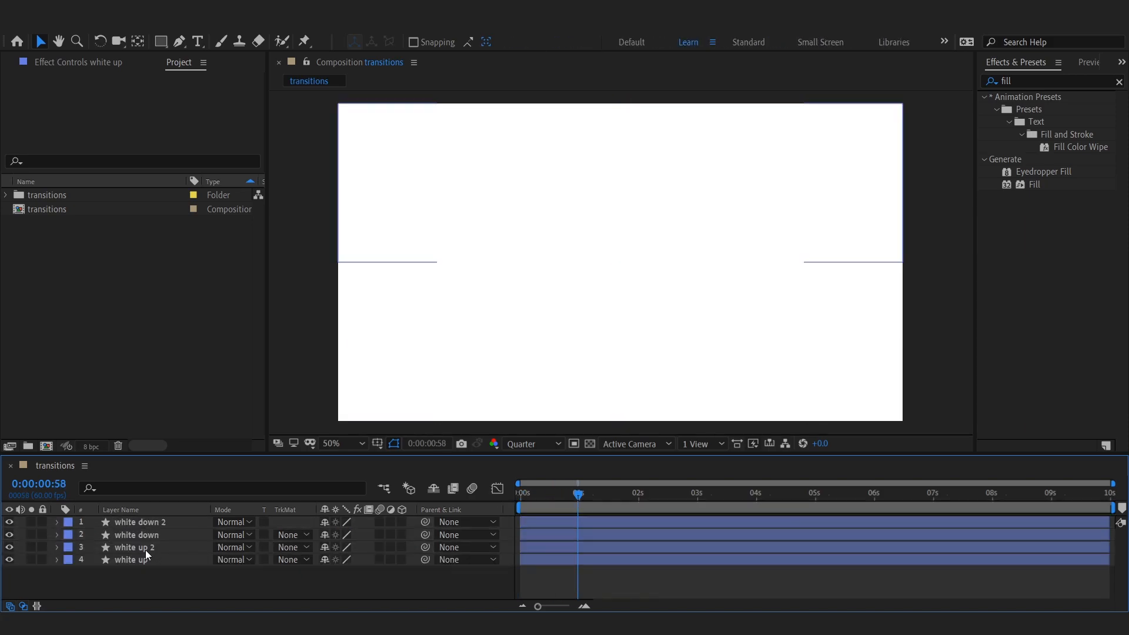
left_click_drag(144, 550, 149, 530)
Step: Rename the top white copy "orange down" and set its shape fill colour to FFD000
right_click(146, 522)
left_click(158, 513)
type("oran")
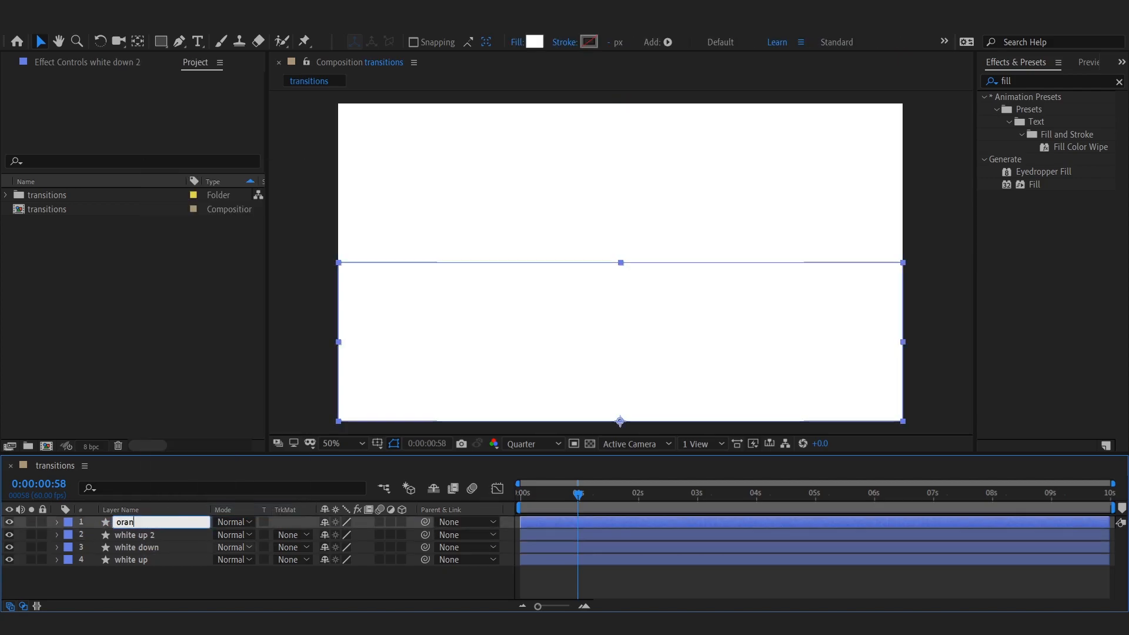
key("Return")
left_click(533, 44)
left_click_drag(250, 317, 283, 254)
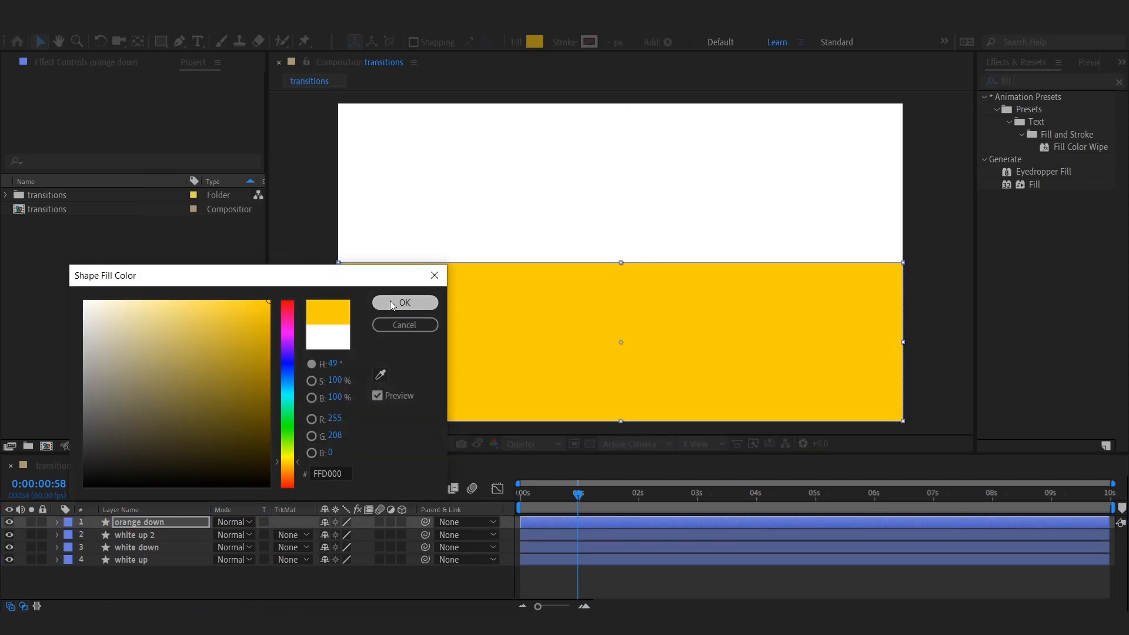
left_click(399, 303)
Step: Rename the second white copy "orange up" and give it the same FFD000 fill colour
right_click(148, 533)
left_click(186, 523)
key("Return")
left_click(535, 43)
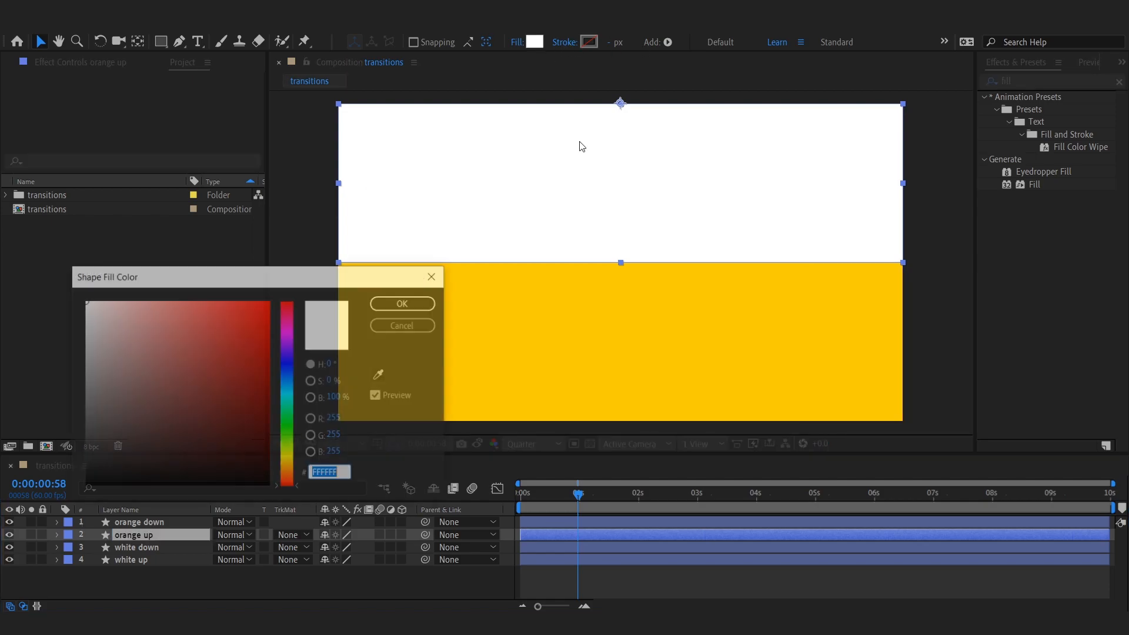
type("FFC600")
left_click(397, 301)
Step: Move both orange layers' in points slightly later than the white layers
left_click(471, 428)
left_click_drag(534, 499, 609, 521)
left_click(545, 533)
left_click(546, 523, "shift")
key("[")
left_click(616, 591)
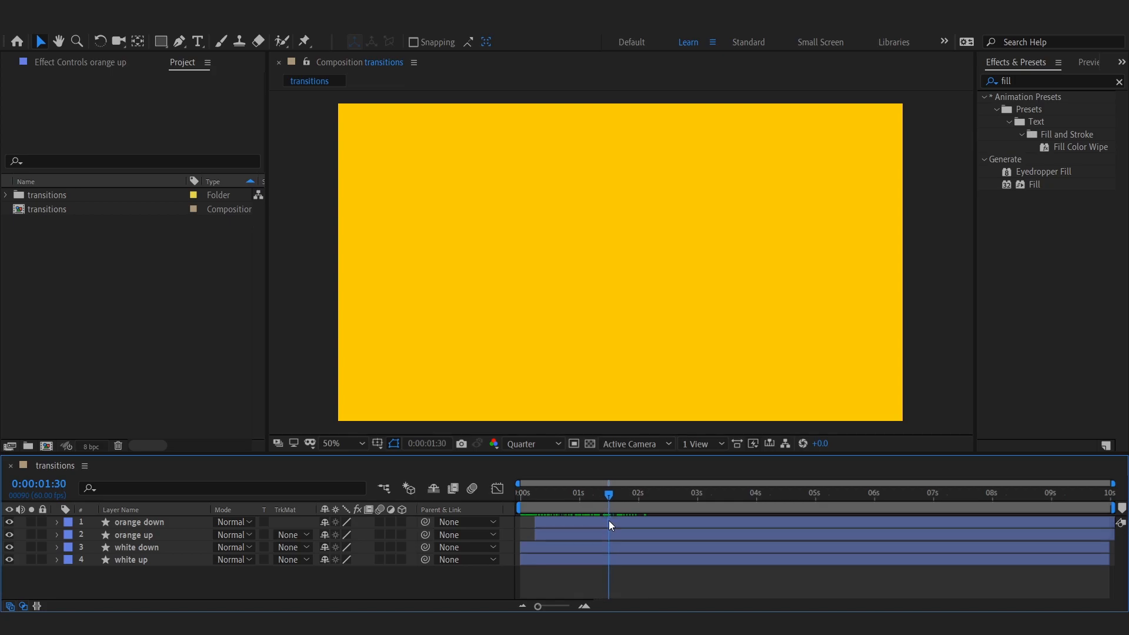
Step: Duplicate white up as matte layer M starting at 0:00:01:30 and set white up's track matte to Alpha Inverted
left_click(116, 559)
key("ctrl+d")
right_click(122, 560)
left_click(150, 553)
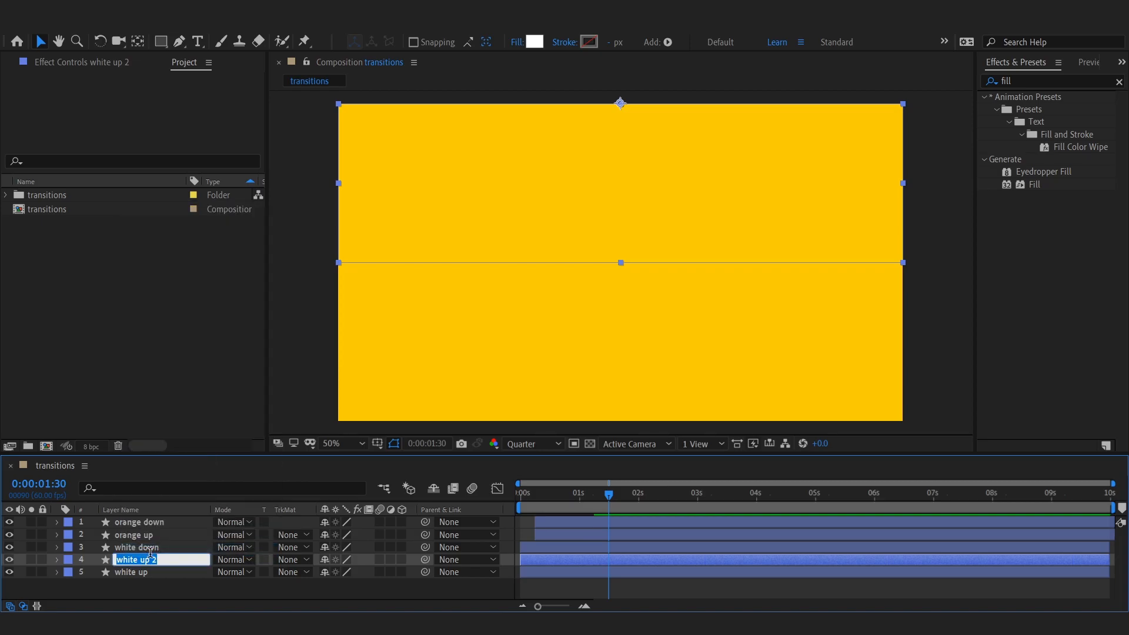
key("Return")
left_click(285, 574)
left_click(297, 533)
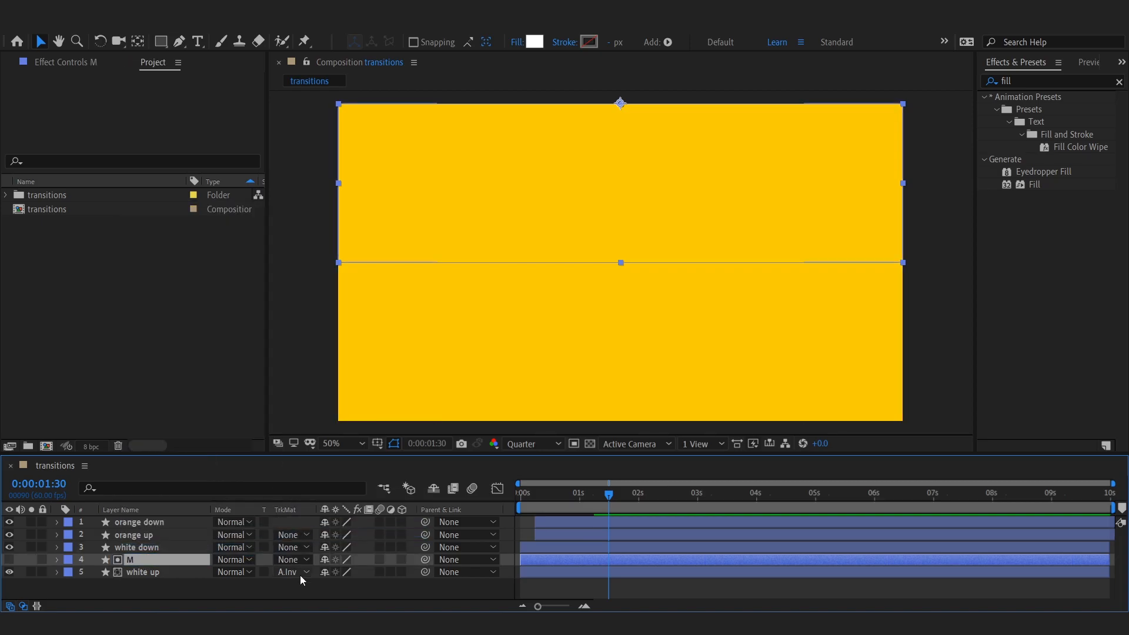
key("alt+bracketleft")
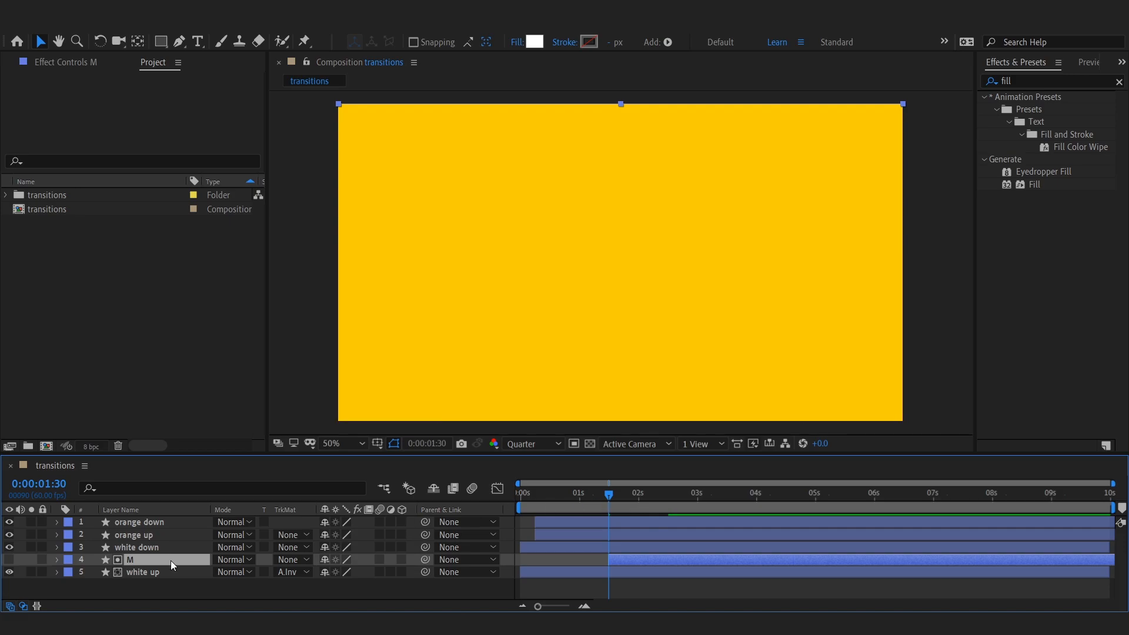
Step: Duplicate white down as matte layer M starting at 0:00:01:30 and set white down to an Alpha Inverted matte
left_click(147, 549)
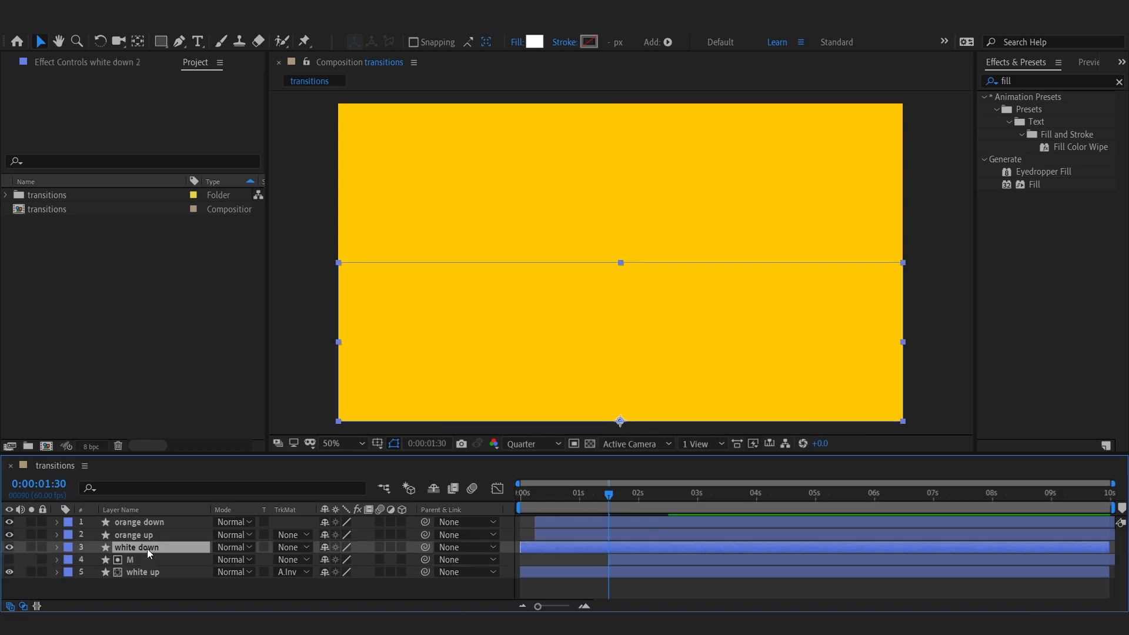
key("ctrl+d")
right_click(147, 548)
left_click(180, 541)
type("M")
key("Return")
left_click(288, 560)
left_click(329, 514)
key("alt+bracketleft")
Step: Duplicate the M matte layers and place a copy named M above each orange layer
left_click(614, 576, "ctrl")
key("ctrl+d")
mouse_move(136, 544)
left_mouse_down()
mouse_move(150, 517)
mouse_move(139, 550)
left_mouse_up()
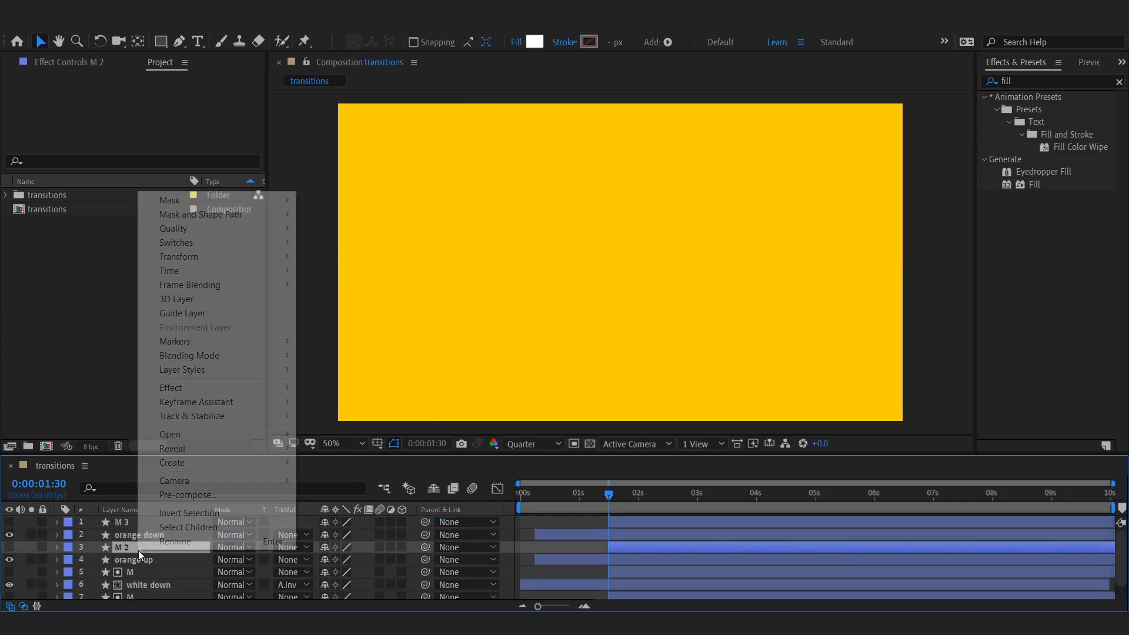
key("Return")
left_click(148, 522)
key("Return")
type("M")
key("Return")
left_click(151, 548)
Step: Set the track matte of both orange layers to Alpha Inverted
left_click(294, 560)
left_click(347, 517)
left_click(167, 523)
left_click(167, 535)
left_click(294, 535)
left_click(327, 493)
left_click(863, 436)
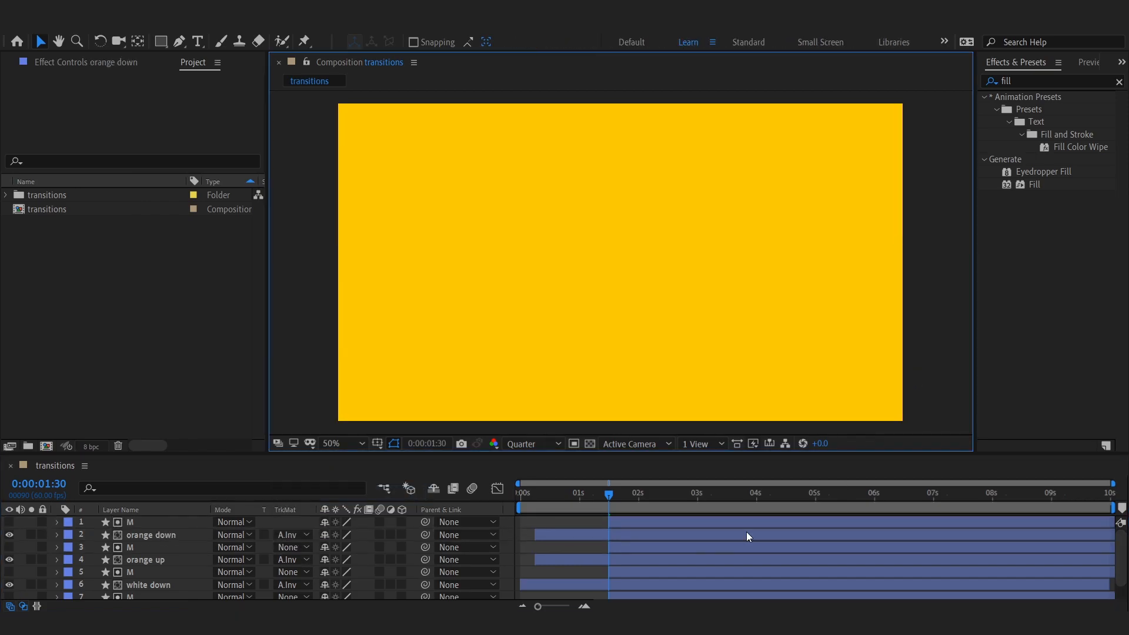
Step: Stagger the matte layers' in points later, the white mattes slightly after the orange ones, and preview the wipe
left_click_drag(622, 499, 662, 506)
left_click(630, 521)
left_click(635, 549, "ctrl")
key("[")
left_click(935, 378)
left_click(634, 574)
left_click(634, 596, "ctrl")
key("[")
left_click(934, 382)
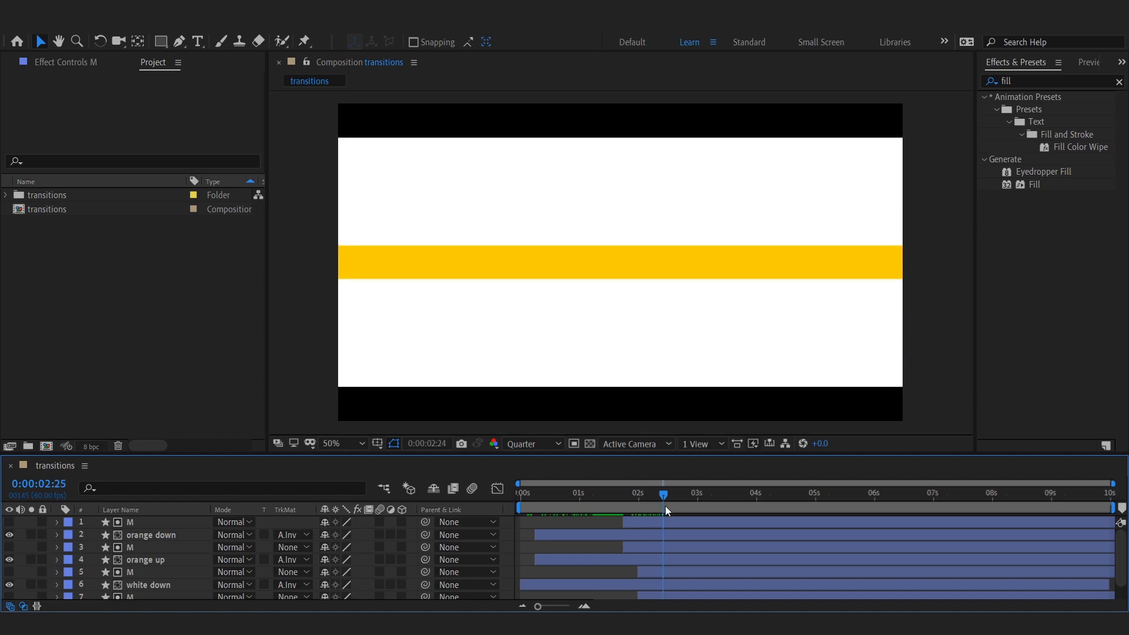
key("space")
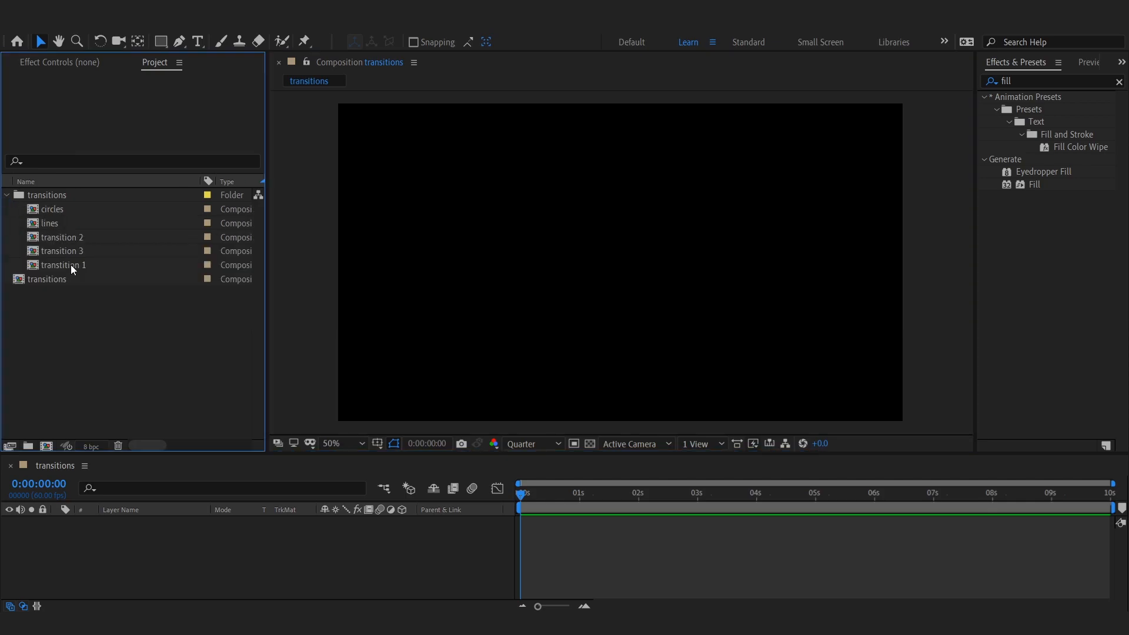
Step: Add the lines composition as a layer in the new transitions composition
left_click(53, 223)
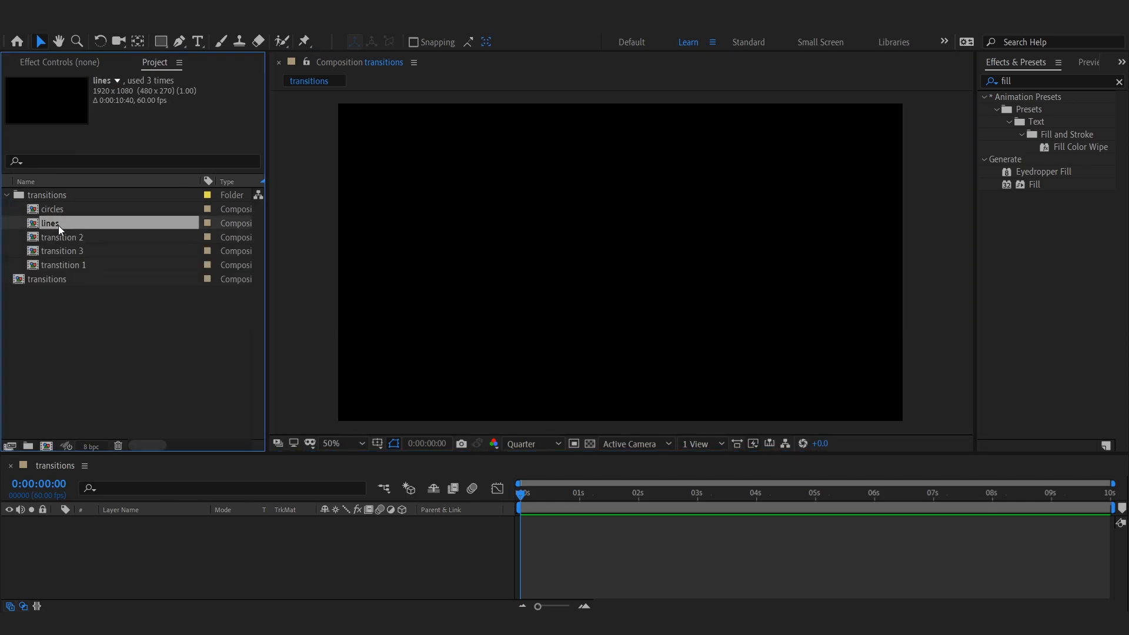
left_click_drag(54, 221, 124, 527)
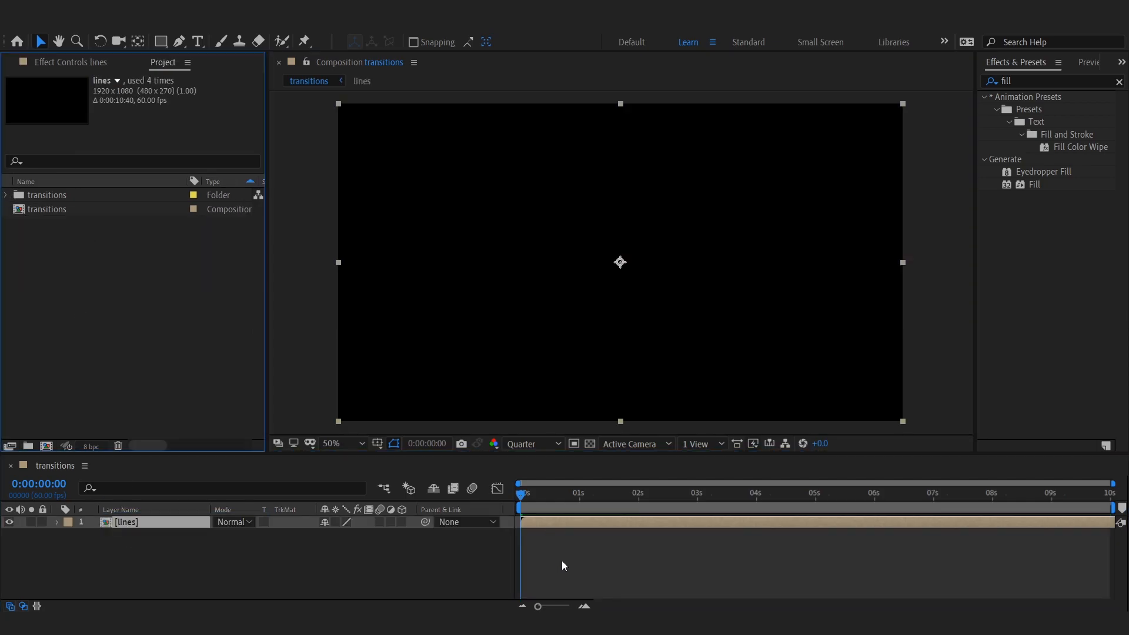
Step: Duplicate the lines layer and flip the copy horizontally so lines come from both sides
left_click(668, 494)
left_click_drag(684, 517, 555, 524)
left_click(553, 525)
key("ctrl+d")
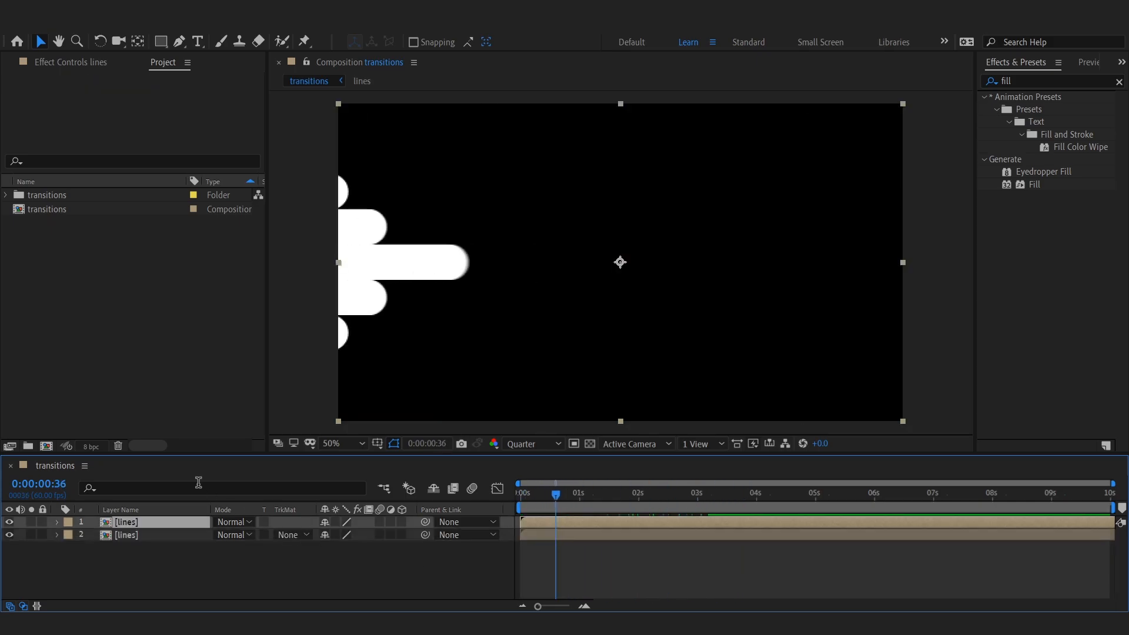
left_click(113, 27)
mouse_move(246, 177)
left_click(406, 284)
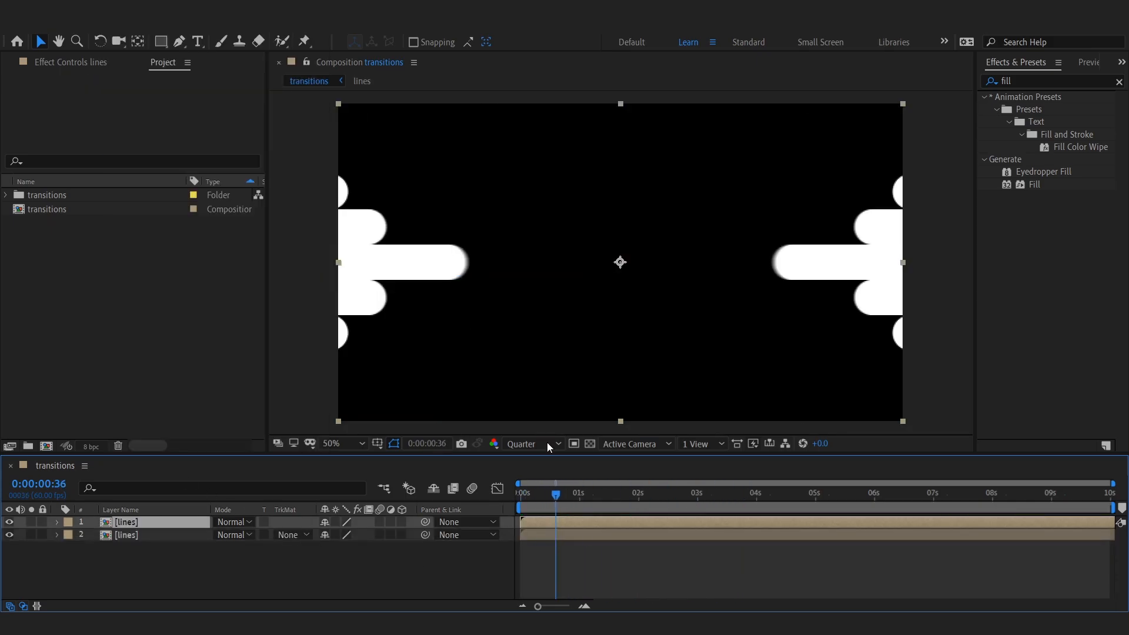
Step: Preview the two-sided line wipe from the start
left_click(550, 567)
left_click_drag(556, 495, 519, 500)
key("space")
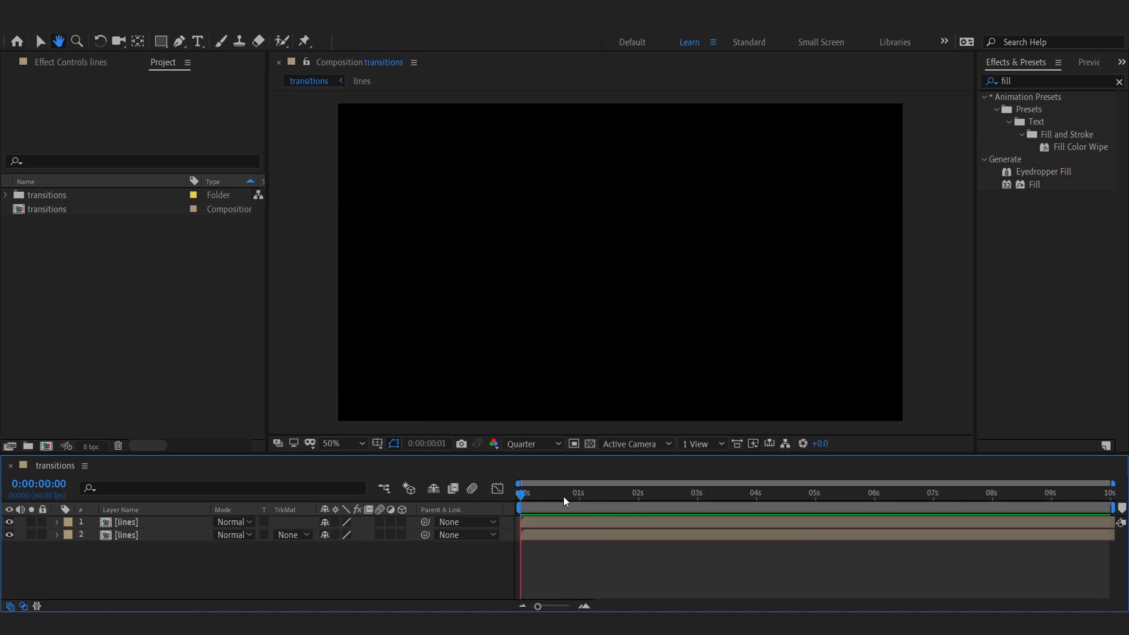
key("space")
Step: Duplicate both lines layers and apply a Fill effect coloured FFC600 to the top copy
left_click(157, 538)
left_click(154, 525, "shift")
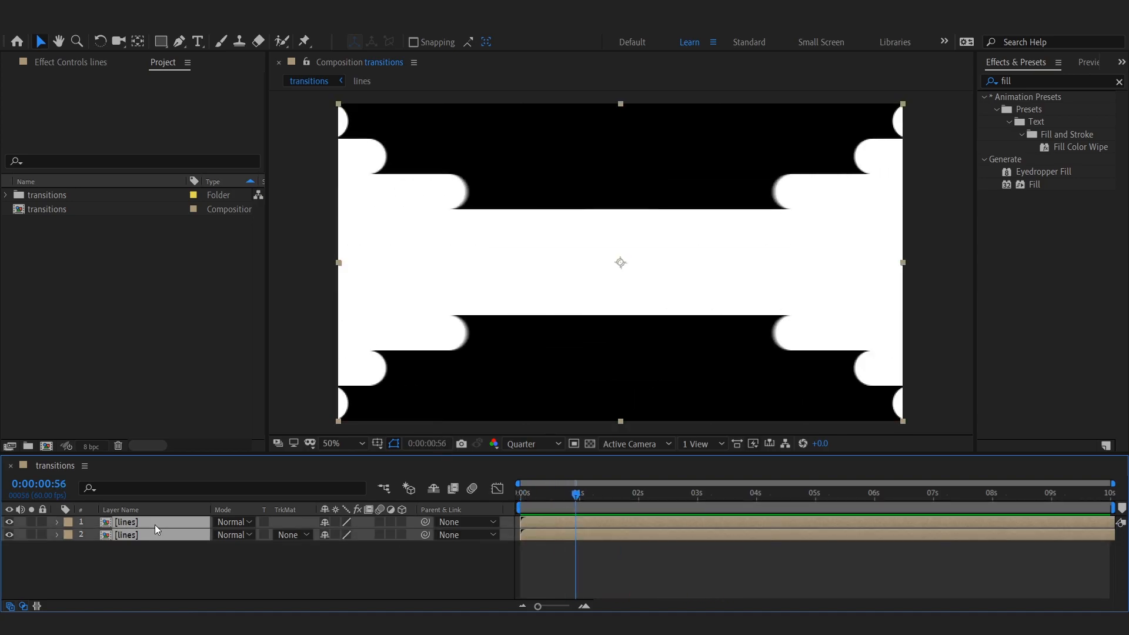
key("ctrl+d")
left_click_drag(1039, 187, 182, 522)
left_click(153, 131)
left_click(291, 464)
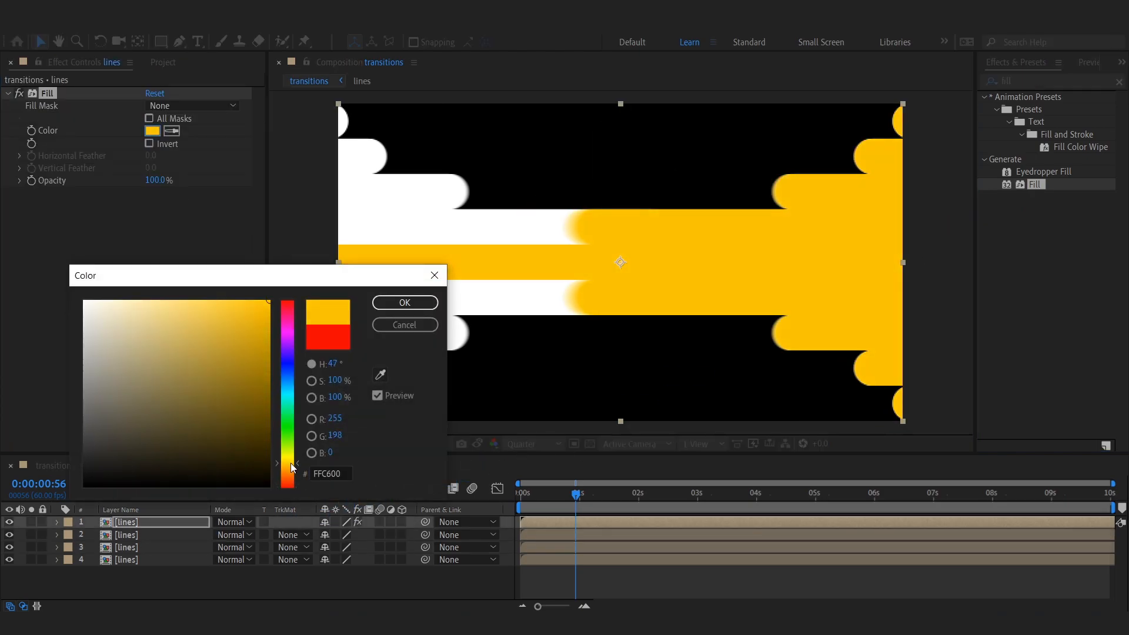
left_click(405, 303)
Step: Copy the Fill effect from the top copy onto the other duplicated lines layer
left_click(152, 546)
left_click(147, 523)
left_click(48, 94)
left_click(154, 547)
left_click(156, 365)
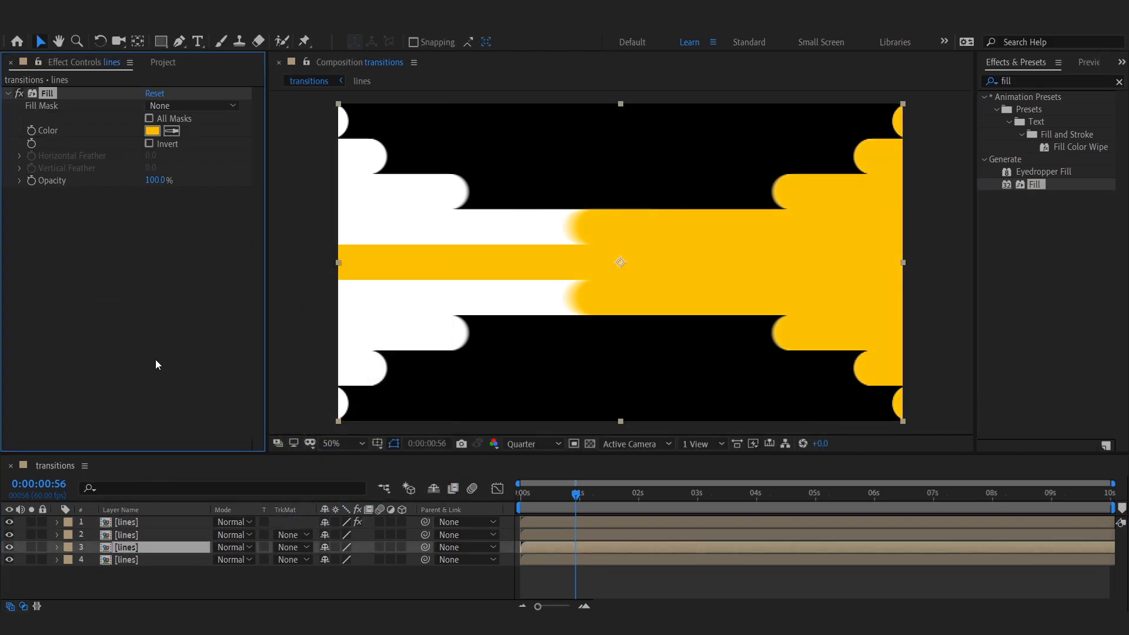
key("ctrl+v")
Step: Move the two yellow lines layers' in points to 0:00:00:15
left_click(535, 496)
left_click(538, 520, "ctrl")
key("bracketleft")
left_click(565, 576)
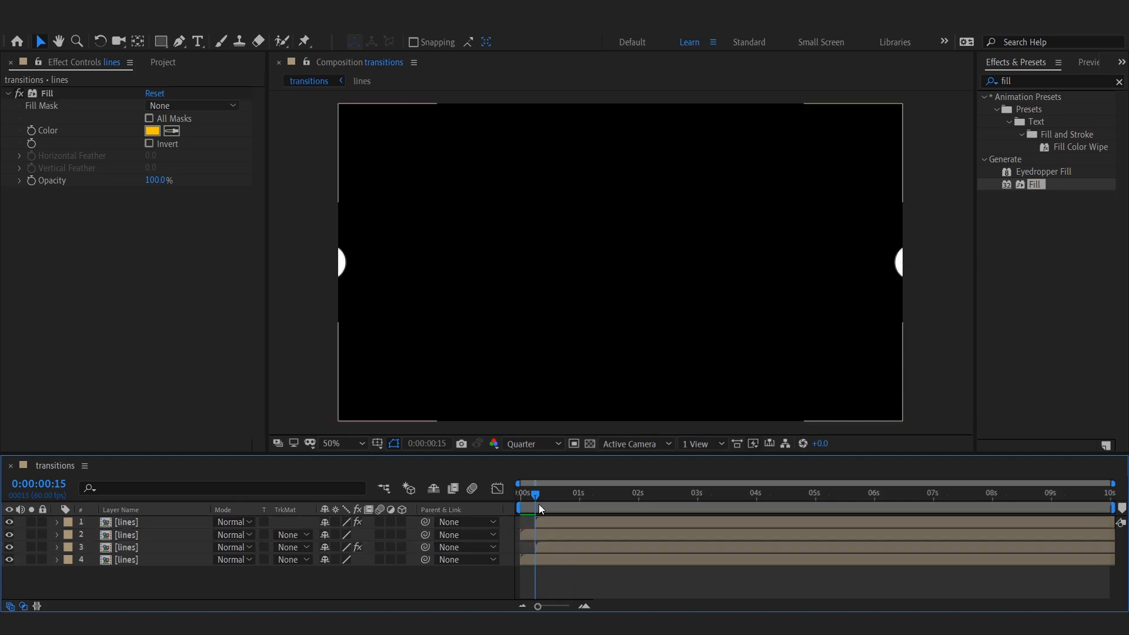
Step: Split the two white lines layers at 0:00:01:30
left_click_drag(538, 495, 572, 512)
left_click_drag(143, 547, 142, 530)
left_click(609, 580)
left_click_drag(584, 495, 605, 550)
left_click_drag(9, 522, 9, 534)
left_click_drag(601, 495, 609, 500)
left_click(603, 560)
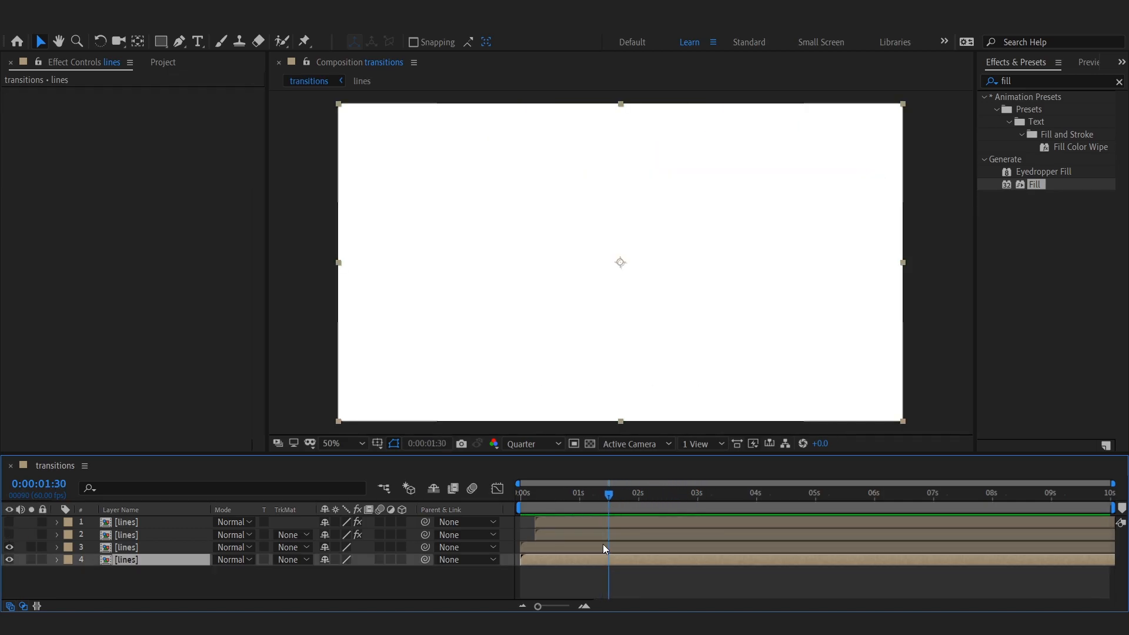
left_click(602, 547, "shift")
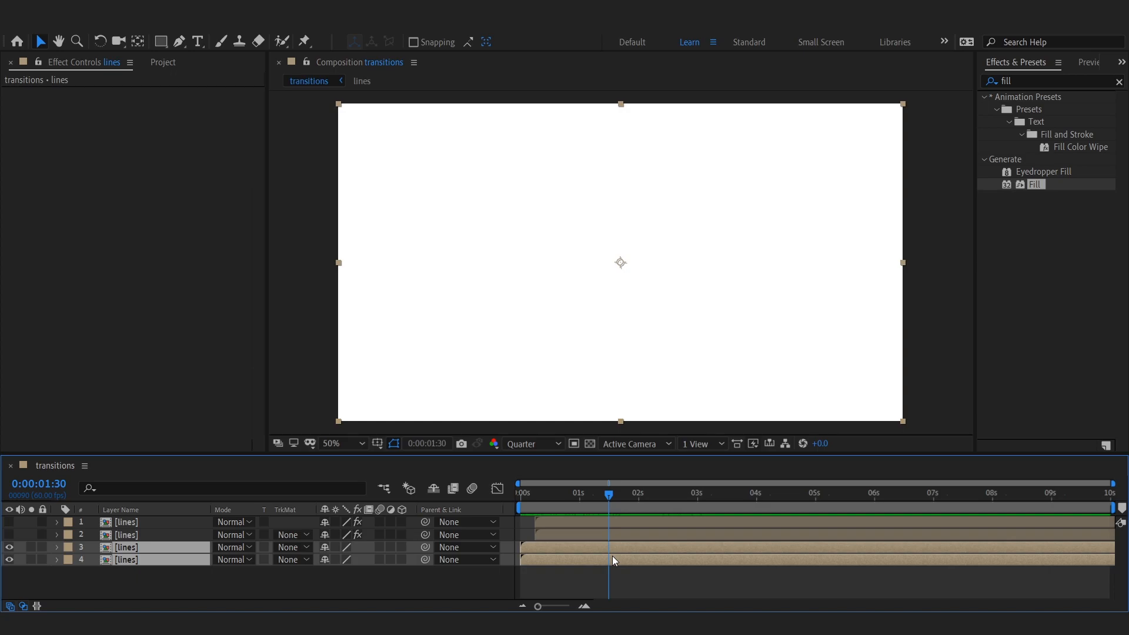
key("ctrl+shift+d")
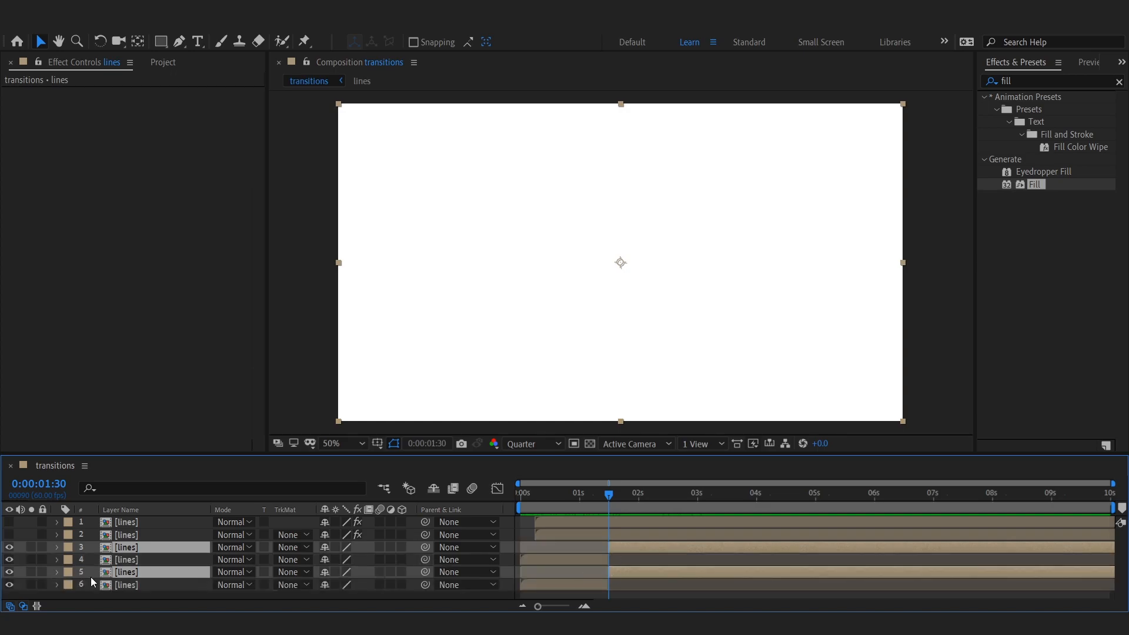
Step: Reorder the split white pieces, restore the yellow layers' visibility, and shift the second halves slightly later
left_click_drag(142, 573, 146, 558)
left_click_drag(9, 523, 9, 534)
left_click_drag(609, 497, 676, 511)
left_click_drag(629, 556, 648, 560)
left_click(648, 585)
left_click(646, 428)
left_click_drag(620, 498, 611, 512)
left_click(571, 575)
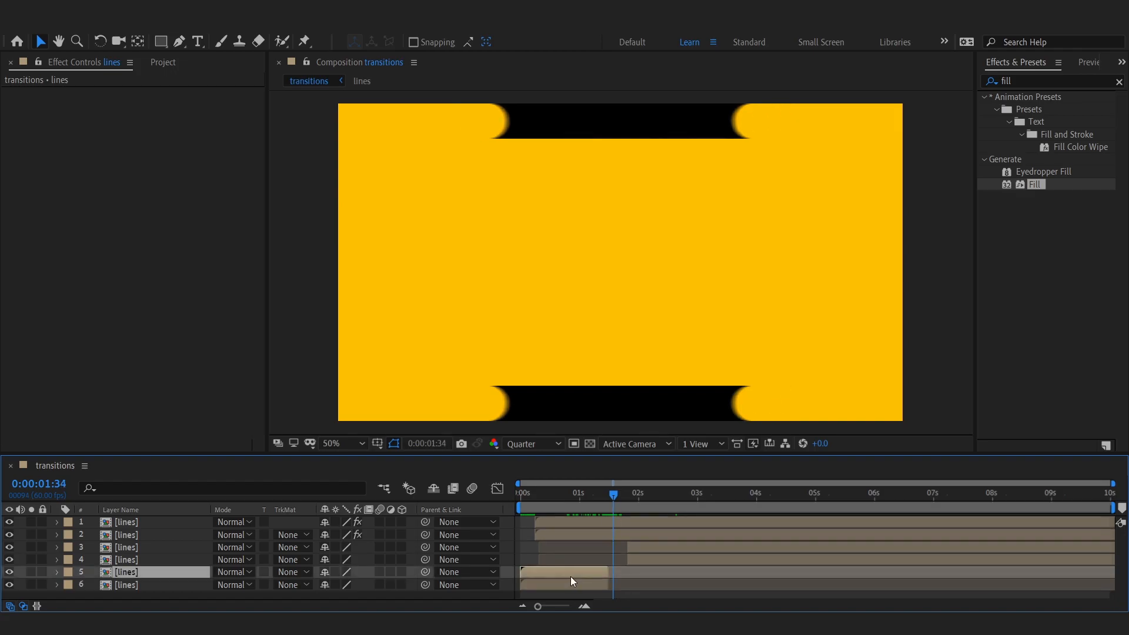
Step: Enable Time Remapping on both first-half white lines layers
left_click(117, 28)
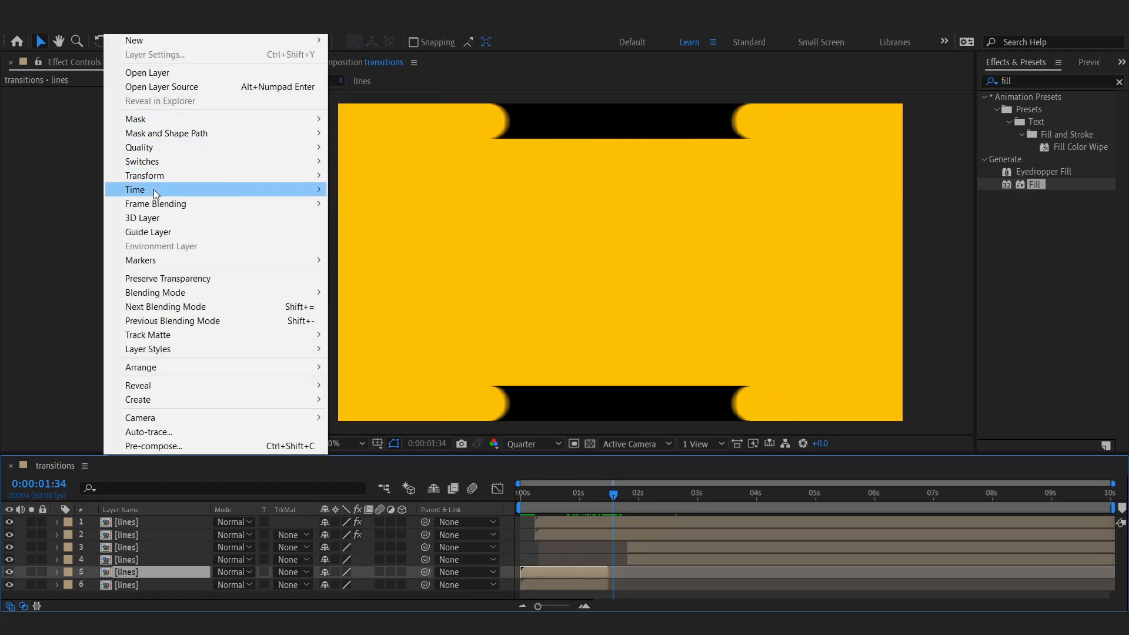
mouse_move(153, 189)
left_click(397, 249)
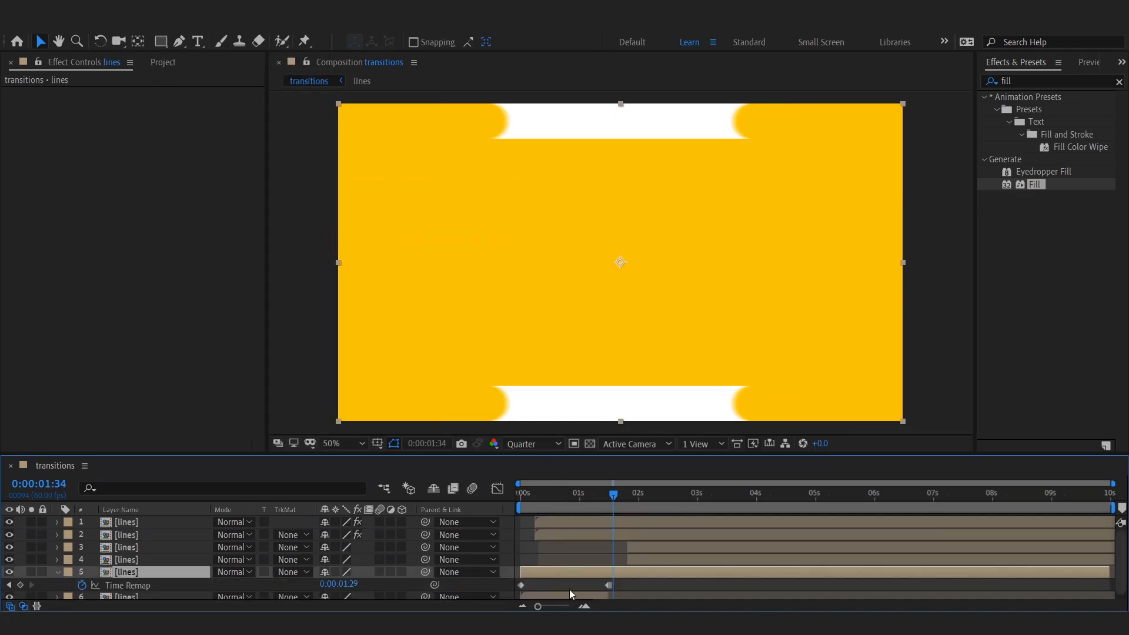
left_click(117, 27)
mouse_move(226, 190)
left_click(410, 251)
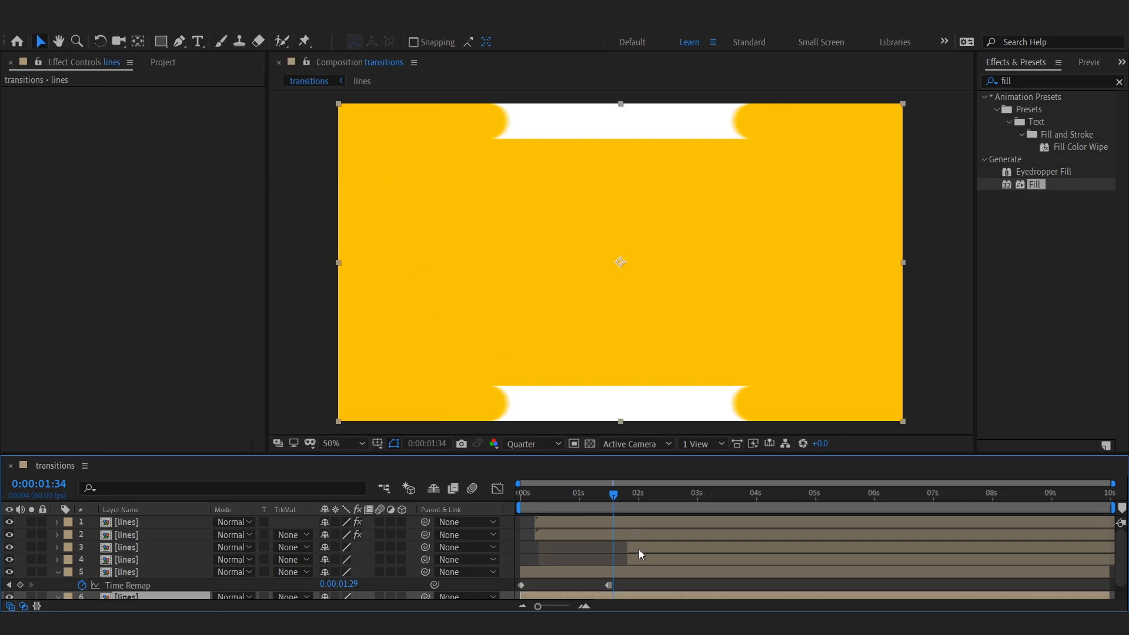
Step: Trim the first-half white layers' out points to the in point of the second halves
left_click(638, 549)
key("i")
left_click(621, 574)
left_click(623, 594, "shift")
key("alt+bracketright")
Step: Trim the composition to a work area ending at about 3.5 seconds and preview it from the start
left_click(58, 572)
left_click(672, 594)
left_click_drag(630, 495, 728, 499)
key("n")
right_click(697, 508)
left_click(722, 540)
left_click_drag(564, 498, 518, 501)
key("space")
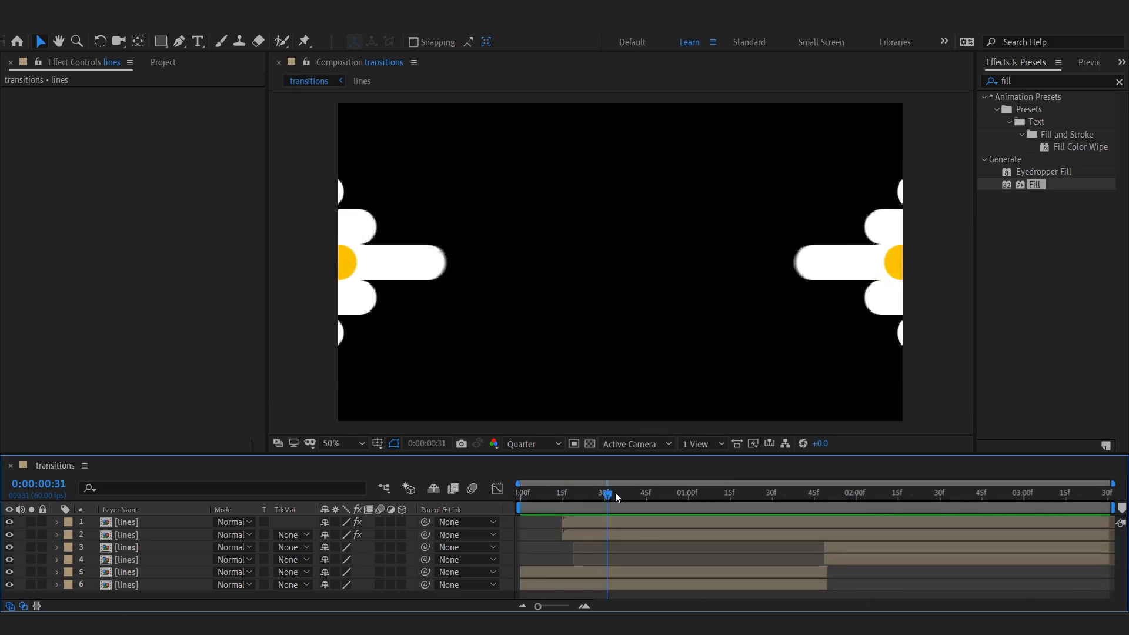